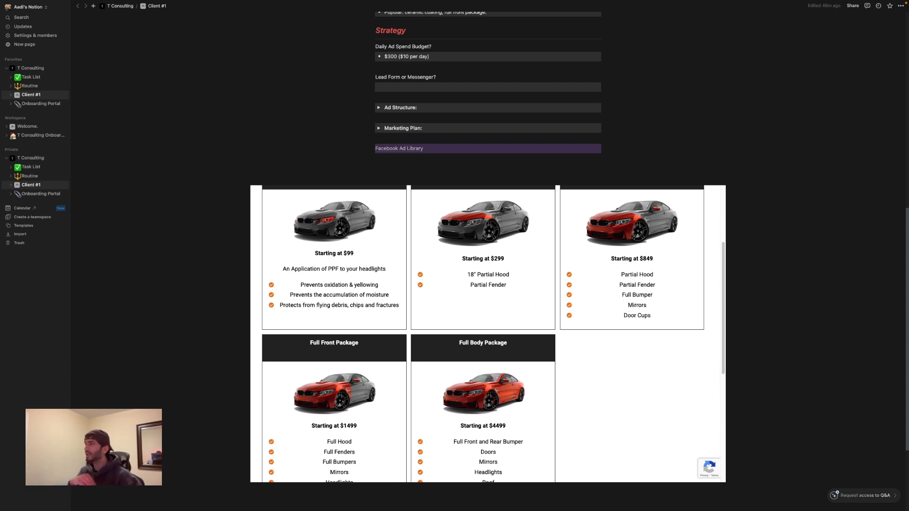
Copy "ceramic coating, full front package." from the Client #1 page's popular services and paste it after Service in the Google Docs Marketing Strategy document
scroll(184, 406, down, 1)
scroll(184, 405, up, 5)
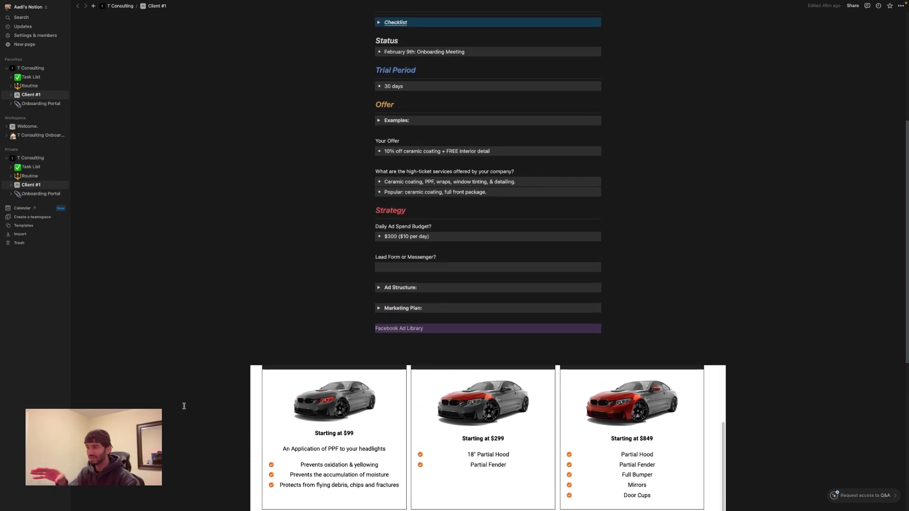
scroll(184, 406, up, 2)
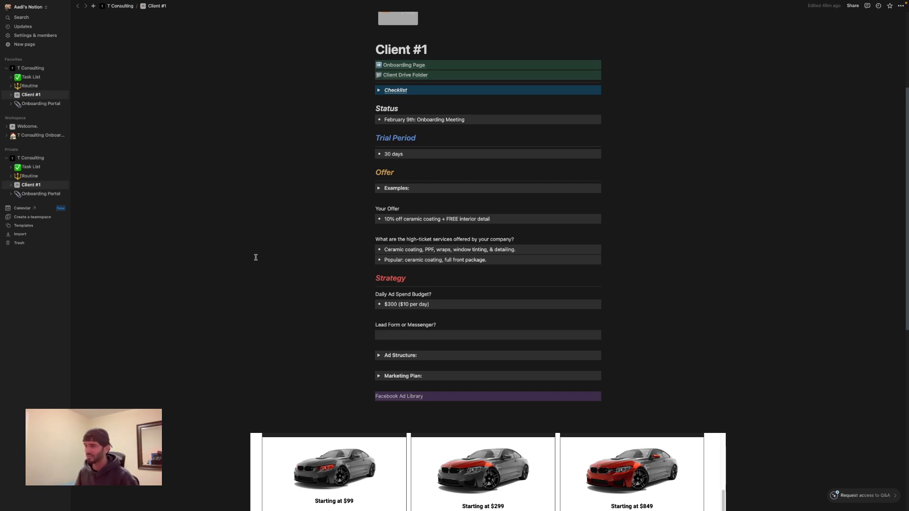
key(ctrl+Right)
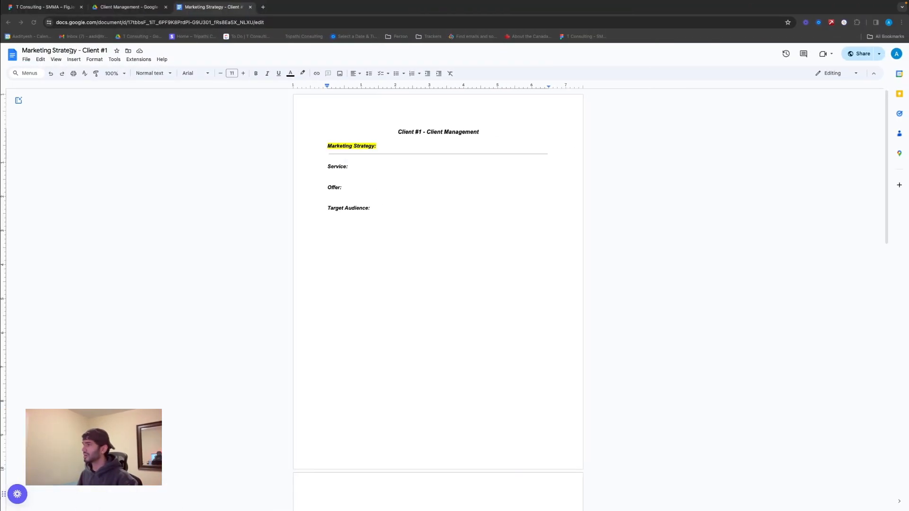
click(342, 181)
click(332, 173)
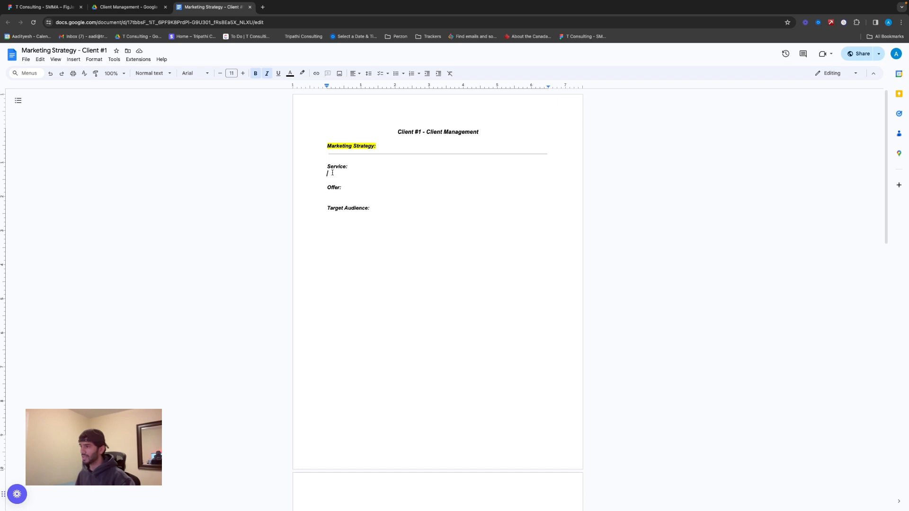
key(BackSpace)
text(ceramic coating, full front package.)
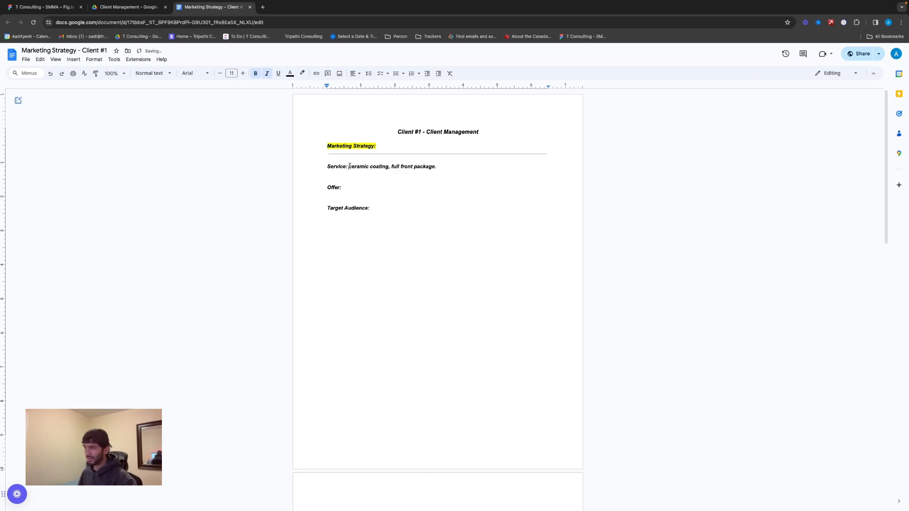
Clear the bold italic formatting from the service text after the Service label
drag(349, 167, 457, 167)
key(super+backslash)
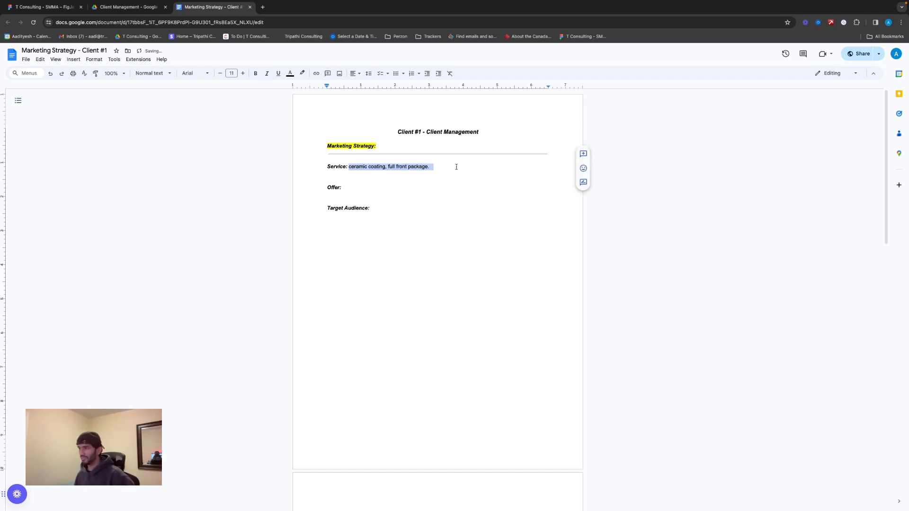
click(321, 205)
click(343, 172)
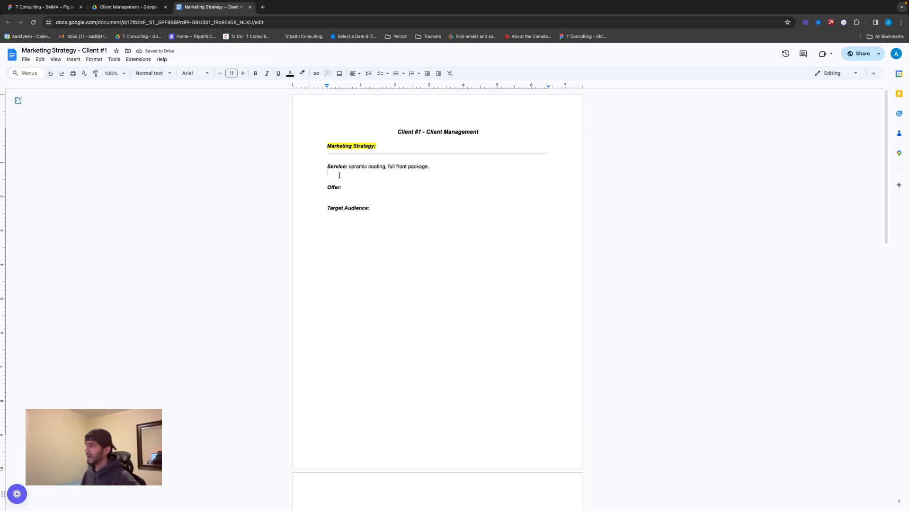
click(335, 182)
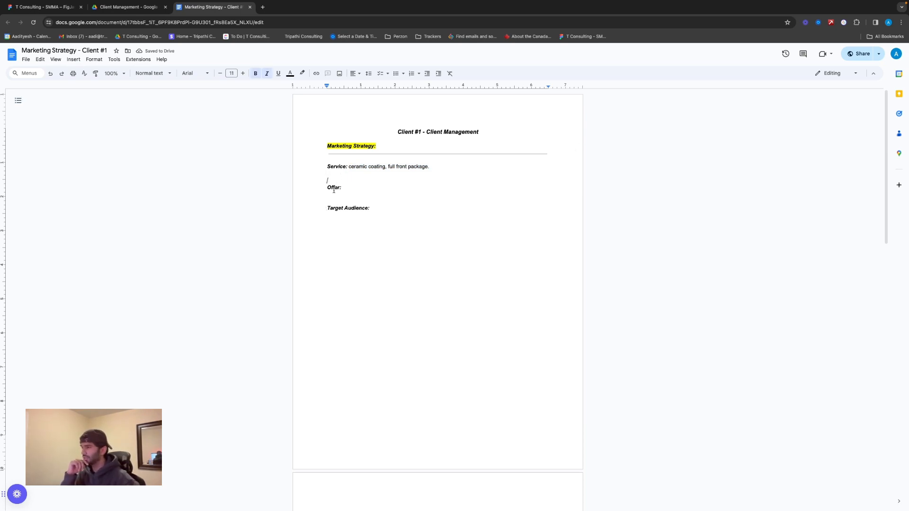
Switch to the Client #1 page in Notion, expand the Examples list under Offer and review the offer types
triple_click(334, 188)
key(ctrl+Left)
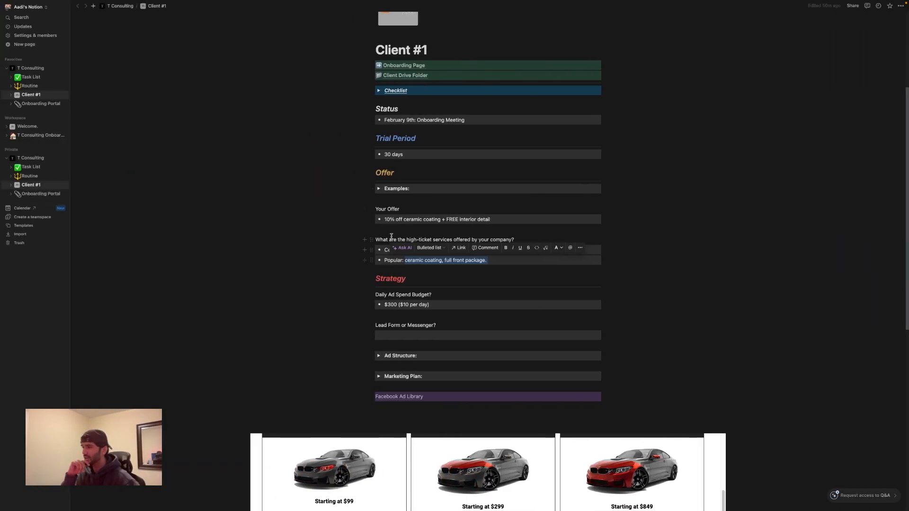
click(381, 191)
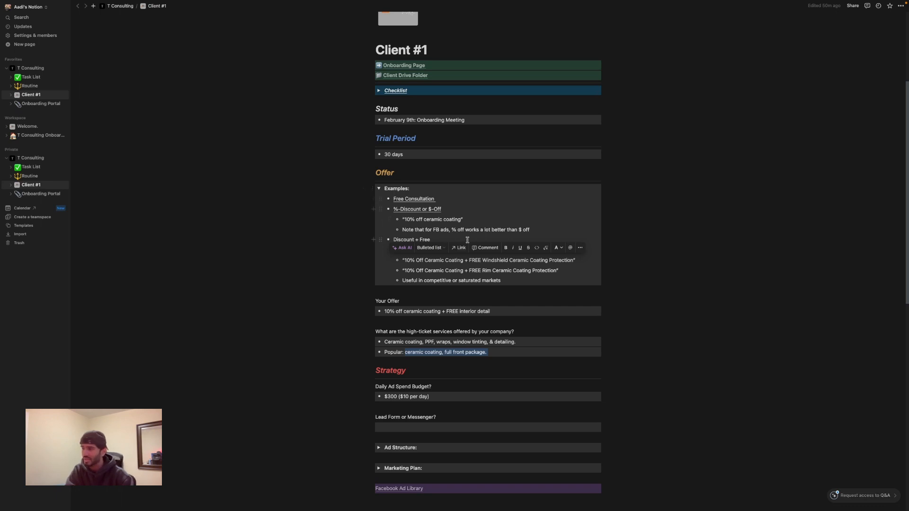
click(638, 234)
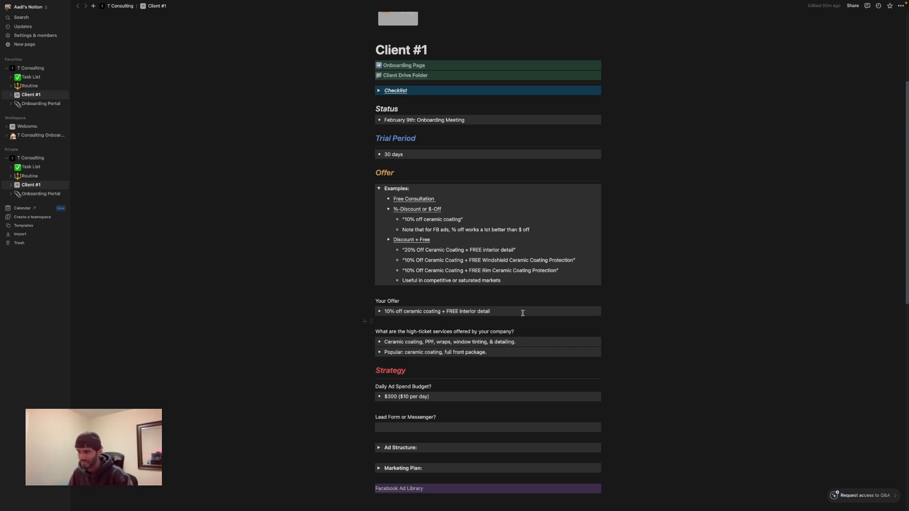
scroll(878, 316, down, 1)
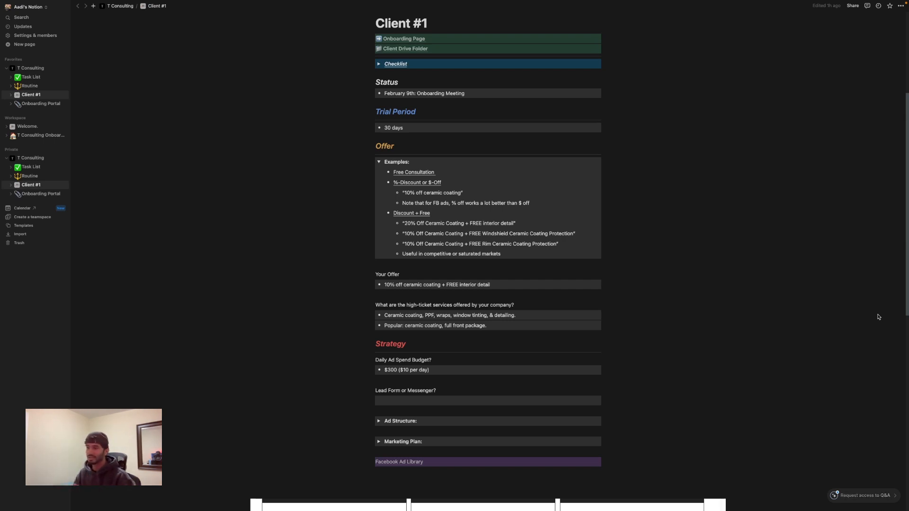
Copy "10% off ceramic coating + FREE interior detail" from Your Offer in Notion into the Google Docs strategy document's Offer line, without bold italic
key(ctrl+Right)
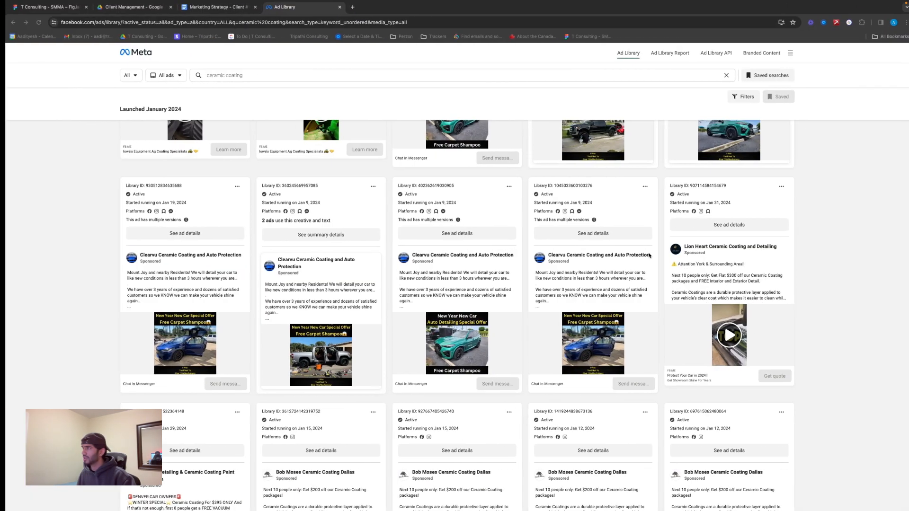
key(ctrl+Left)
triple_click(424, 285)
key(ctrl+c)
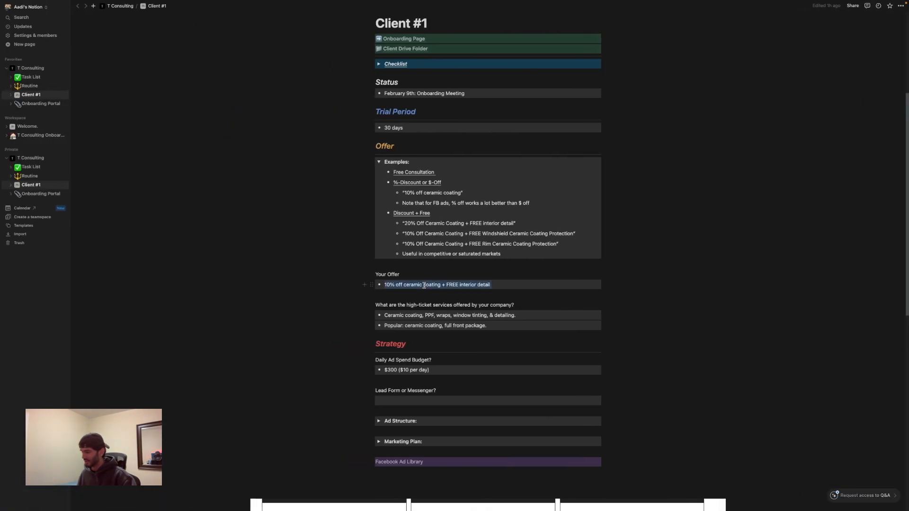
key(ctrl+Right)
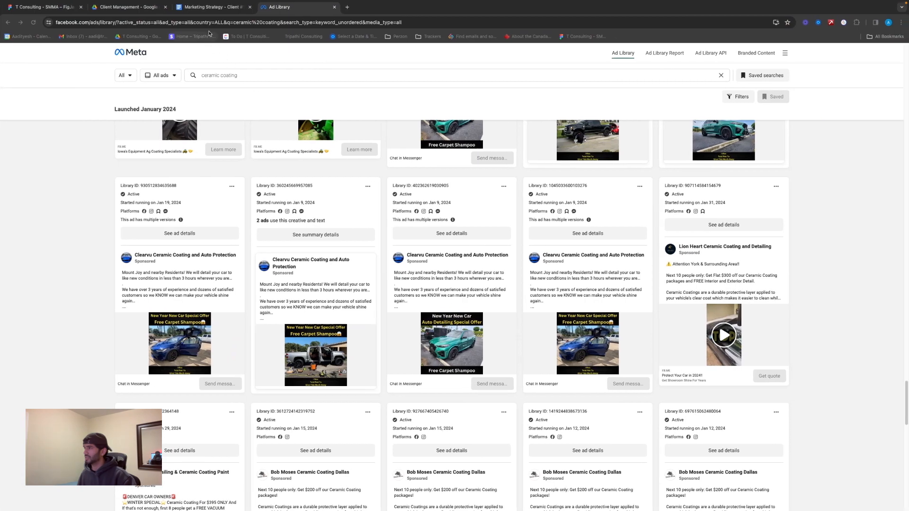
click(214, 7)
click(391, 187)
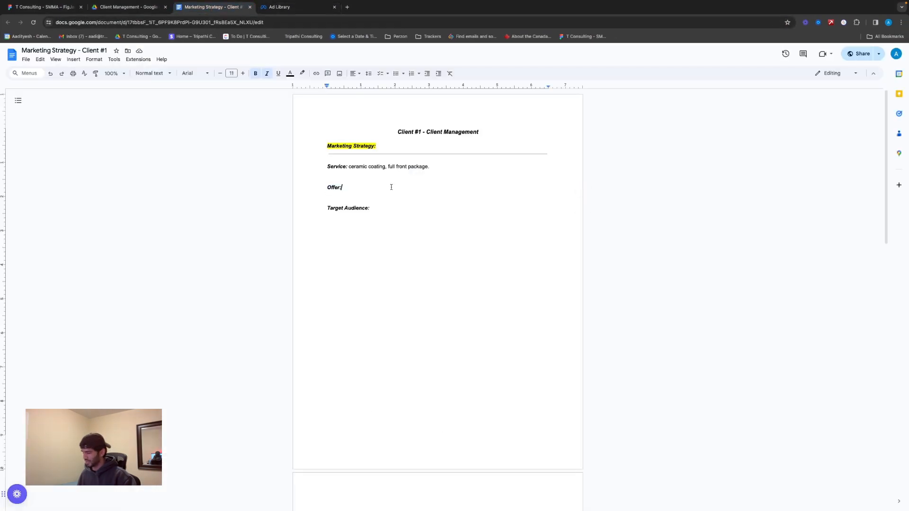
key(ctrl+v)
click(432, 188)
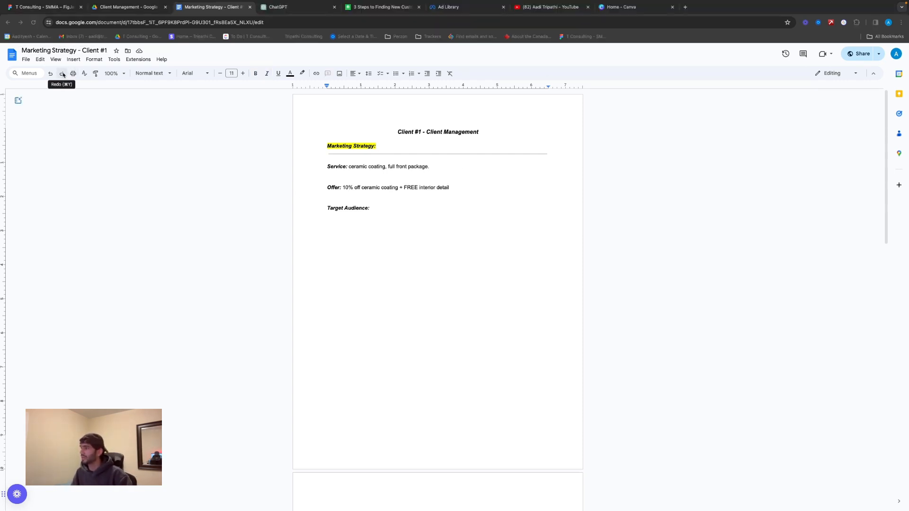
Redo the Target Audience bullets: "Men", "Location (30km)" and "Target dealerships if possible."
click(61, 74)
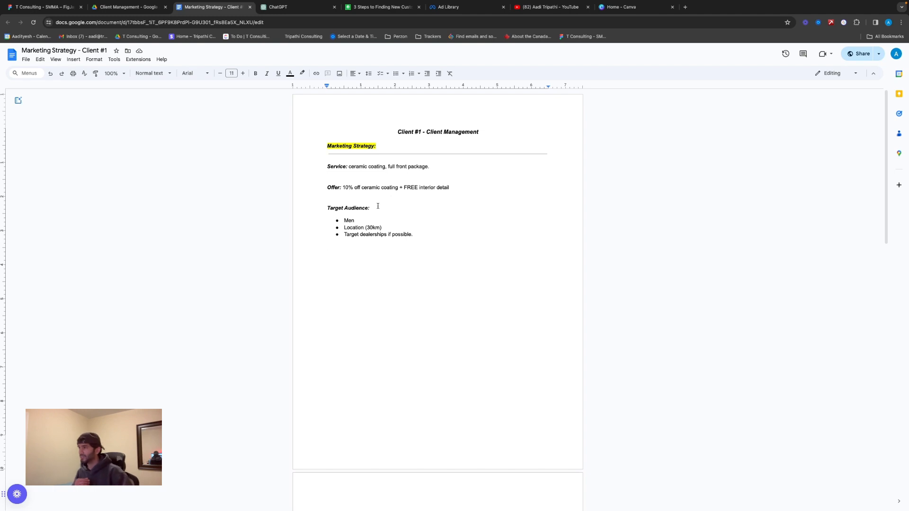
Review ChatGPT's specific Facebook ad targeting options for ceramic coating, including luxury vehicle owners, and the example customer profile in the IGL Coatings article
click(280, 6)
scroll(352, 226, down, 3)
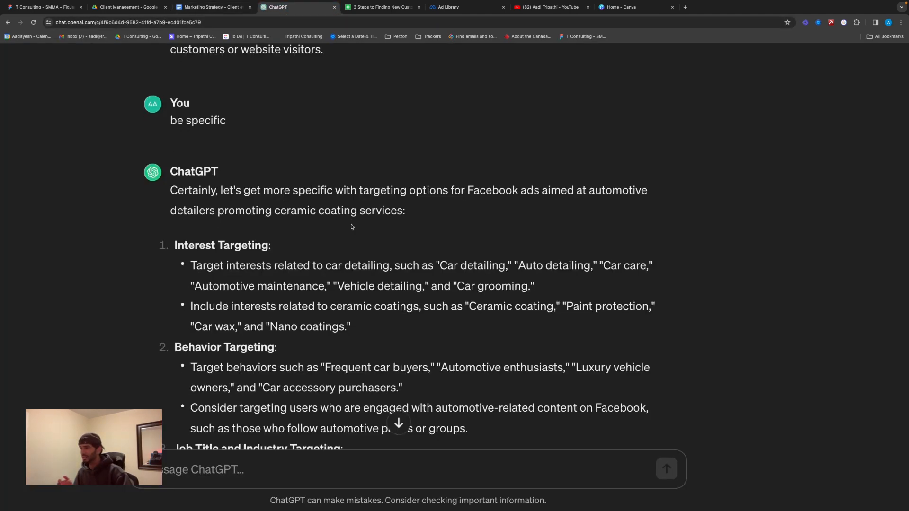
scroll(351, 227, down, 1)
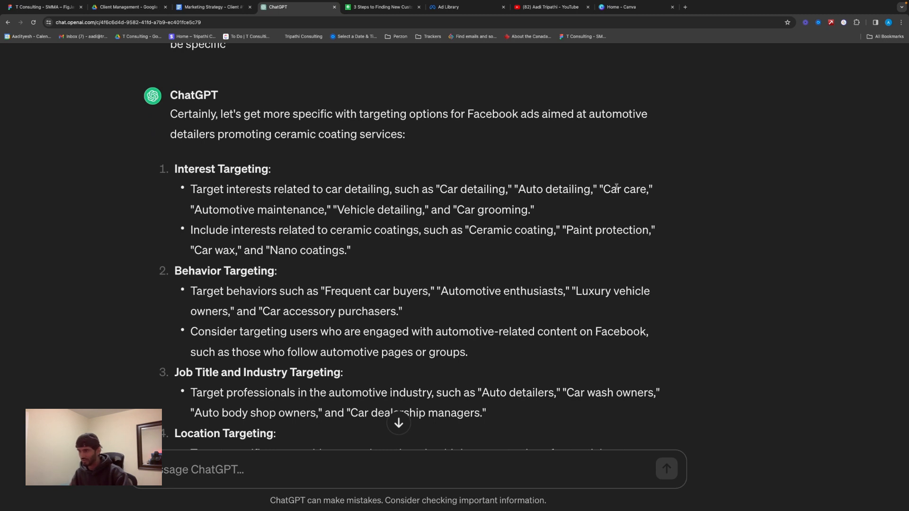
scroll(481, 243, down, 1)
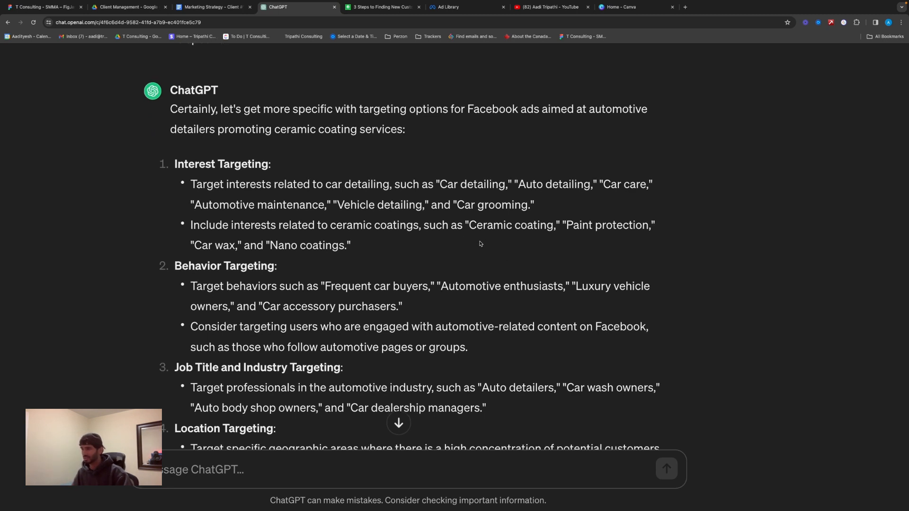
scroll(504, 225, down, 1)
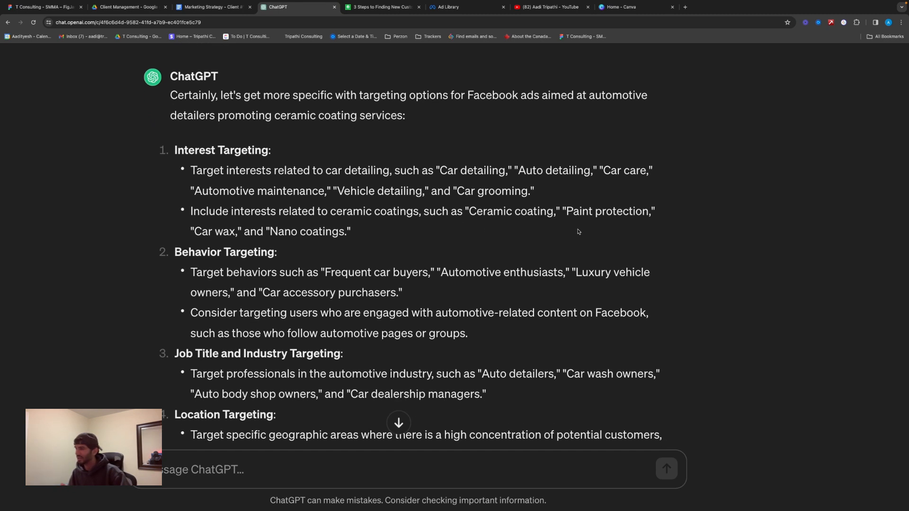
scroll(580, 232, down, 2)
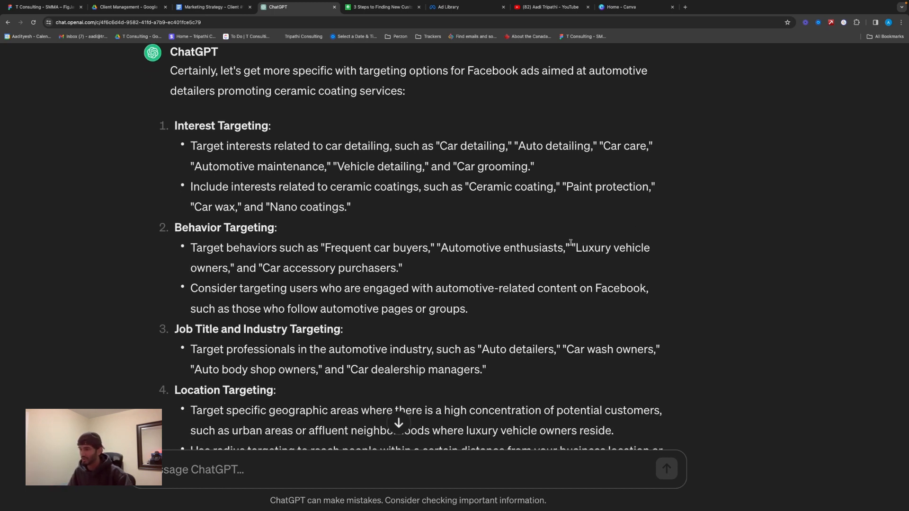
drag(574, 246, 228, 268)
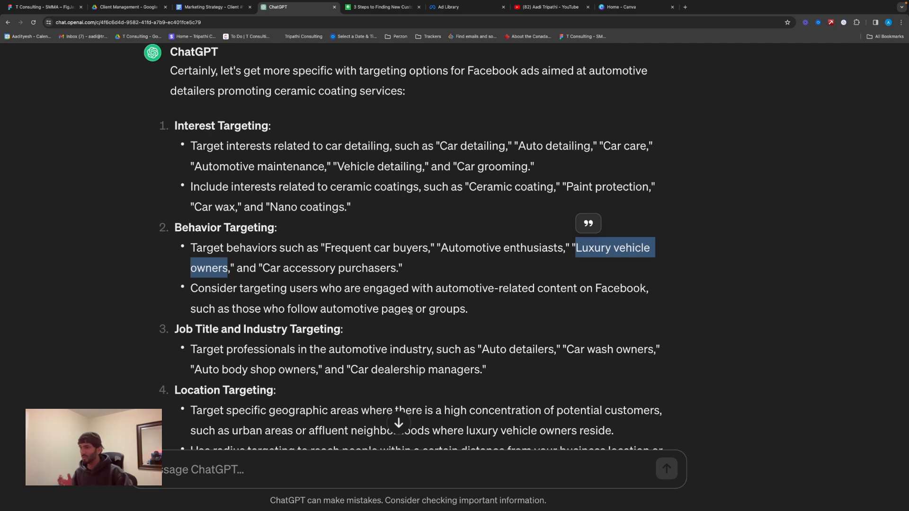
scroll(411, 311, down, 2)
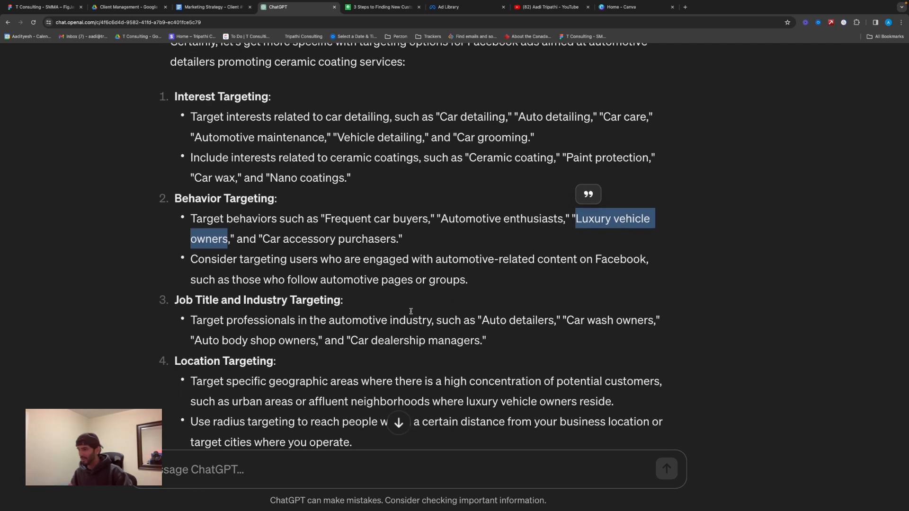
scroll(284, 320, down, 3)
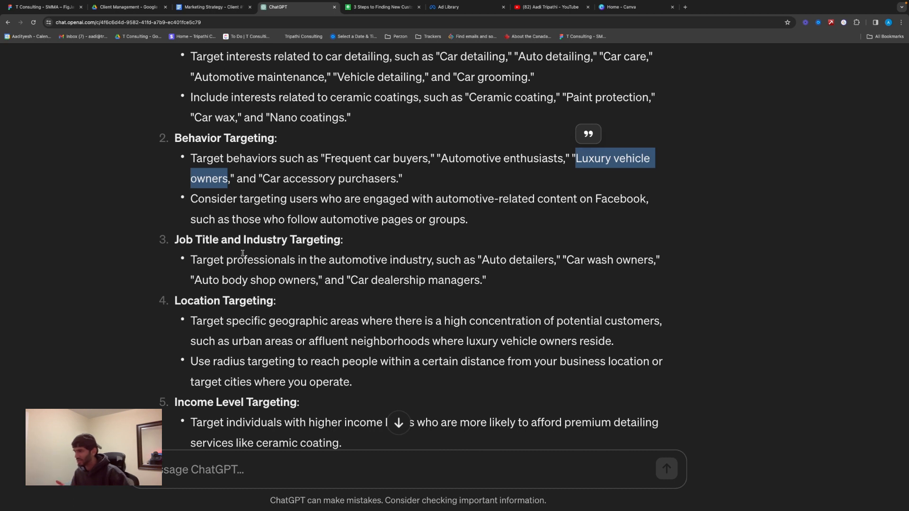
scroll(237, 253, down, 2)
scroll(237, 253, down, 1)
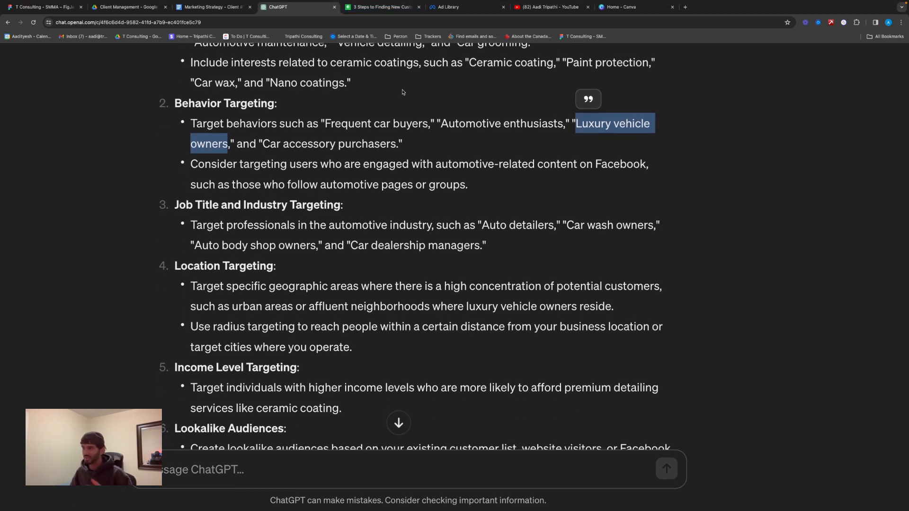
click(399, 9)
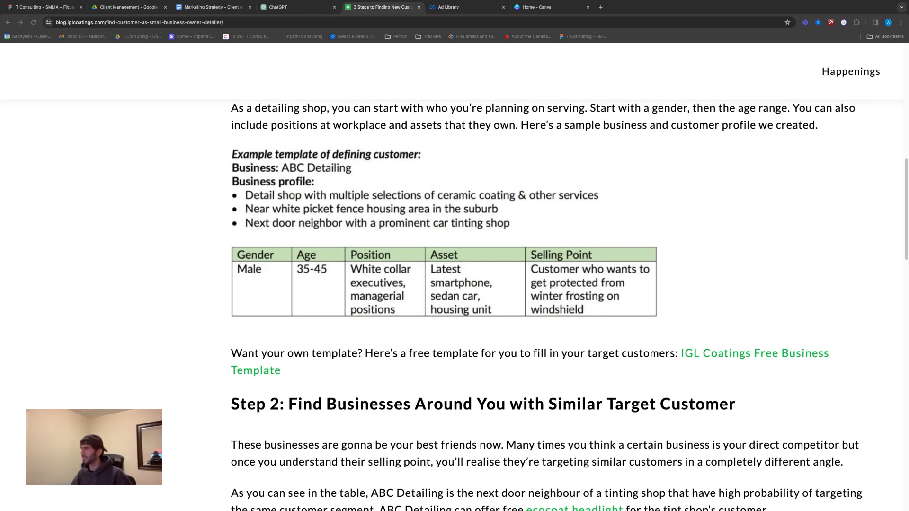
Return to the Marketing Strategy document and add the age range "(22-65)" to the Men bullet under Target Audience
click(213, 7)
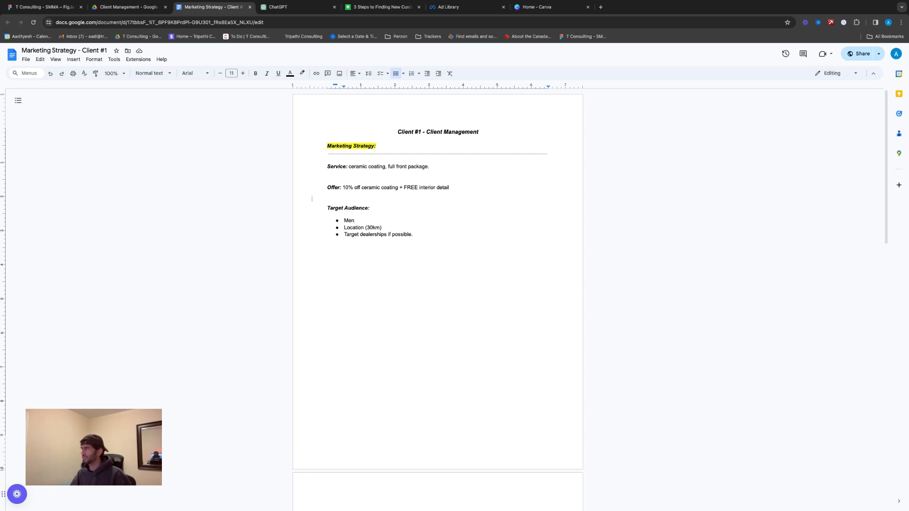
double_click(377, 221)
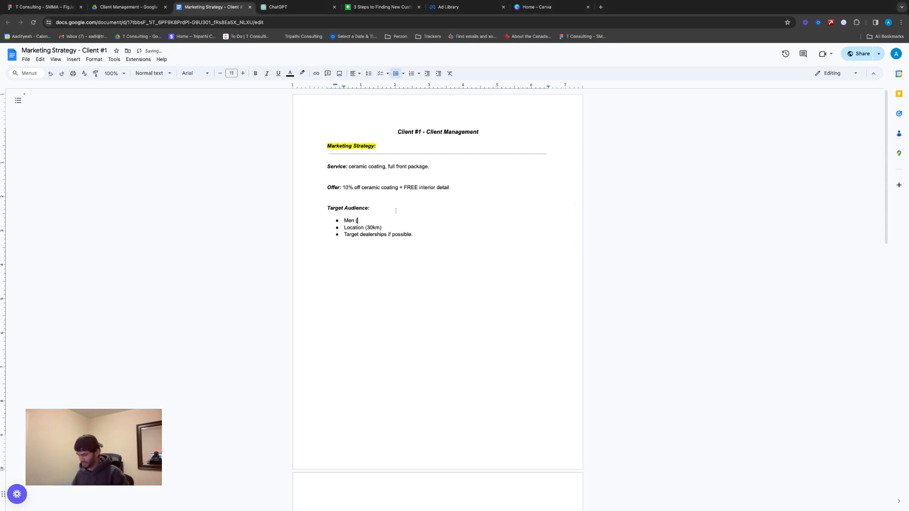
text((22-65))
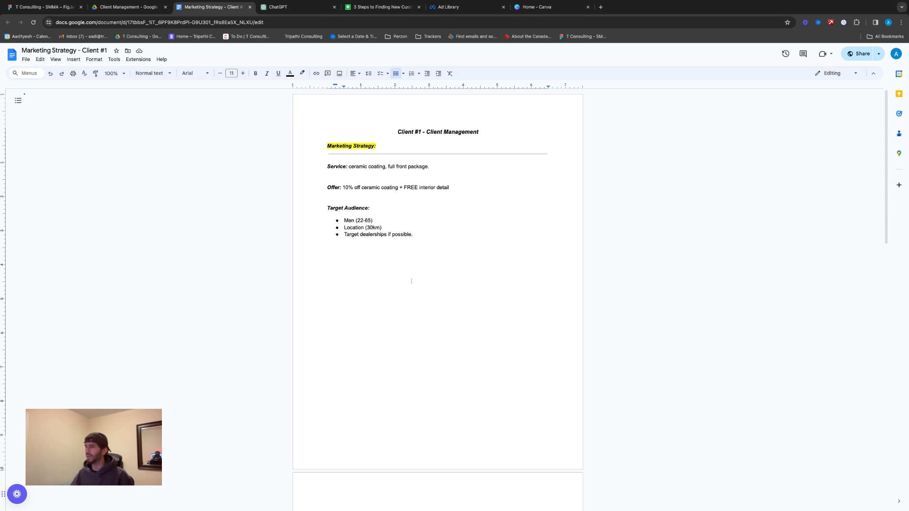
triple_click(386, 239)
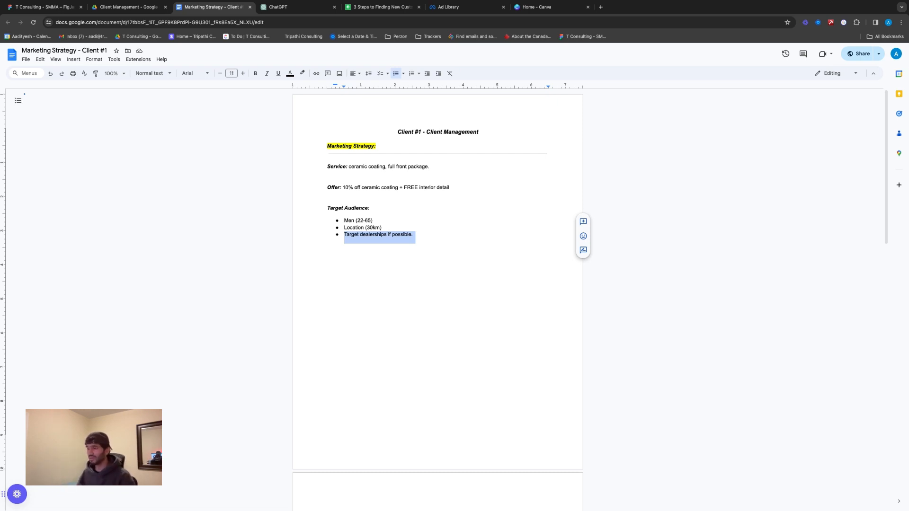
click(430, 245)
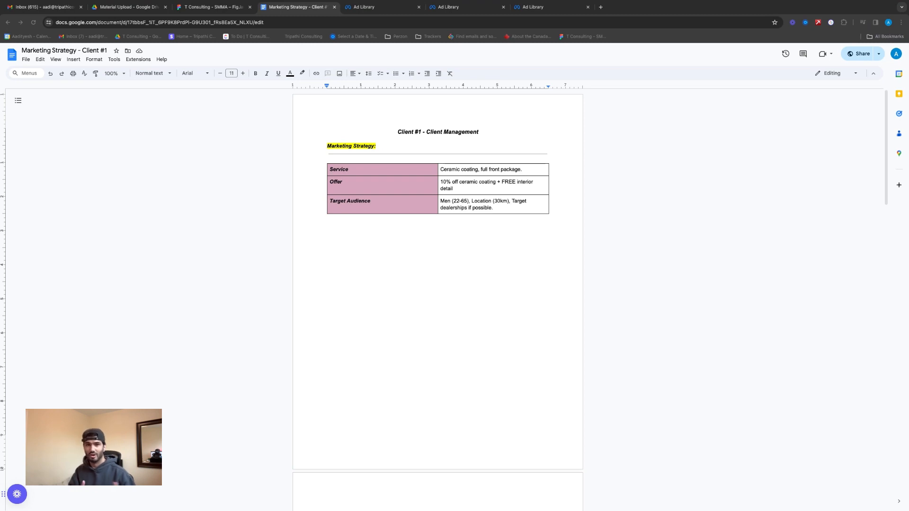
Switch to the Meta Ad Library and examine Ceramic Pro Vaughan's ads, expanding the Ultimate Armor ad copy and reading the ION ad copy
click(367, 7)
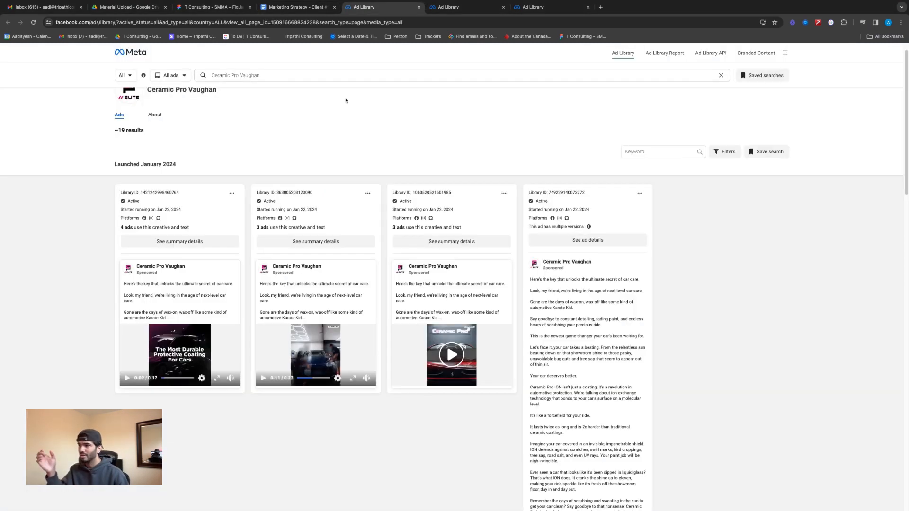
scroll(462, 199, down, 2)
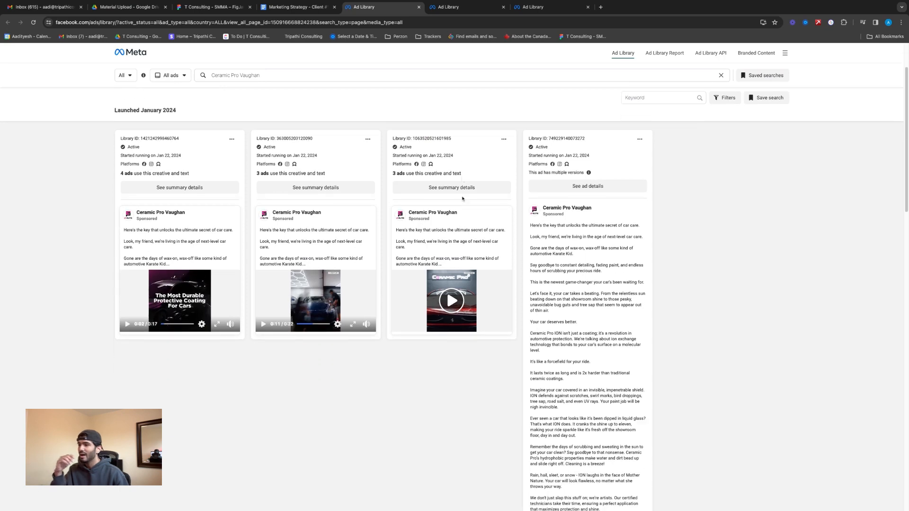
scroll(578, 261, down, 1)
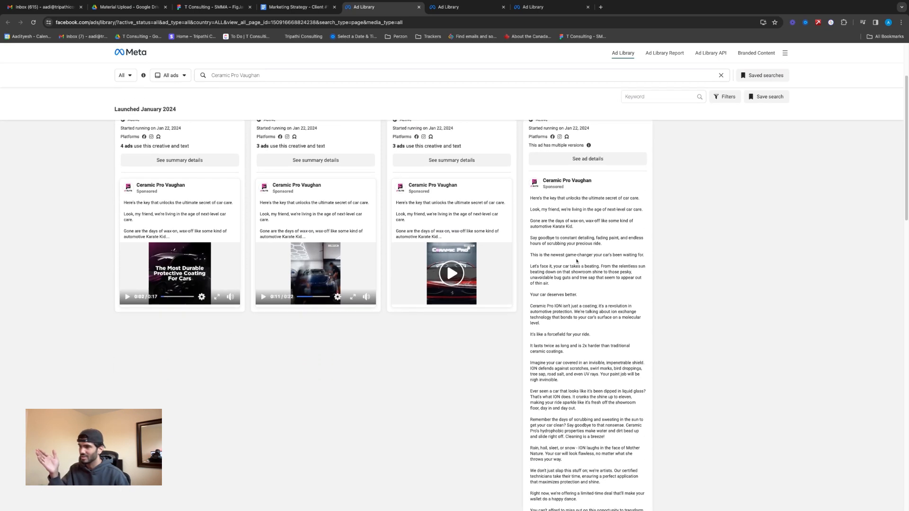
scroll(577, 259, down, 1)
click(455, 266)
scroll(459, 306, down, 2)
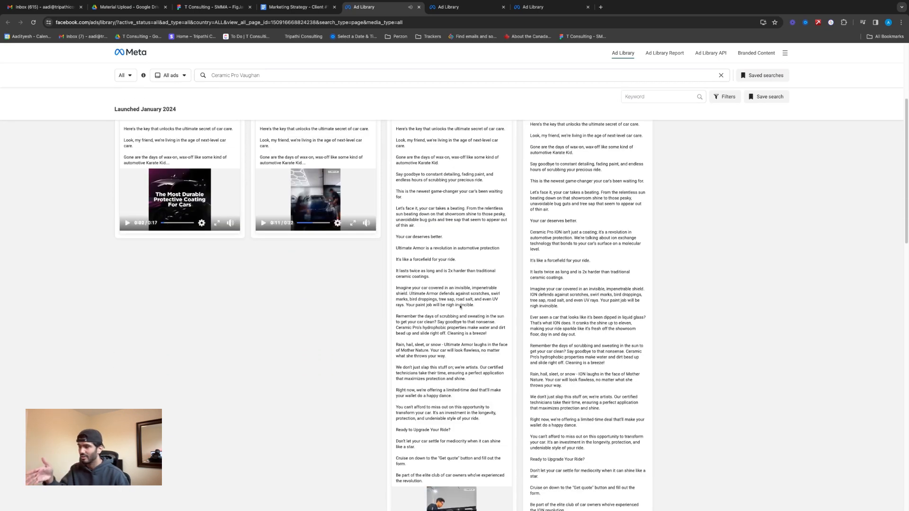
scroll(384, 316, down, 3)
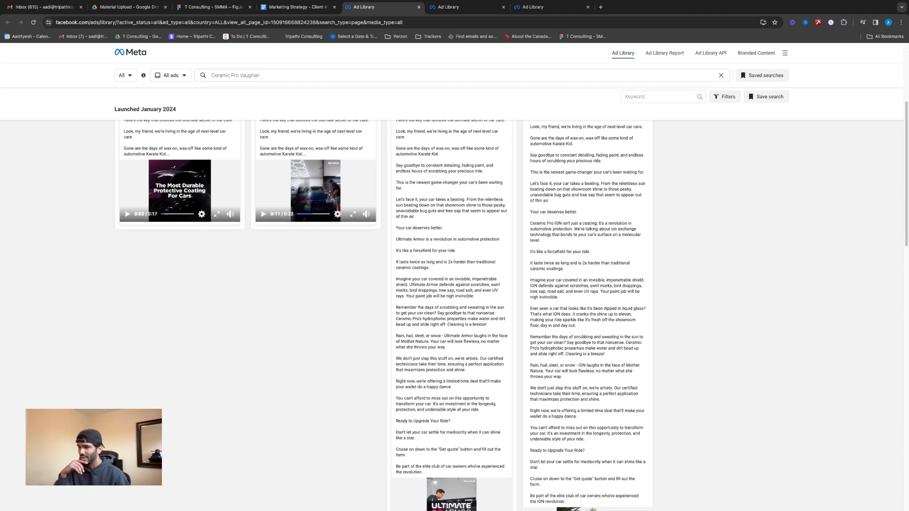
scroll(618, 337, up, 1)
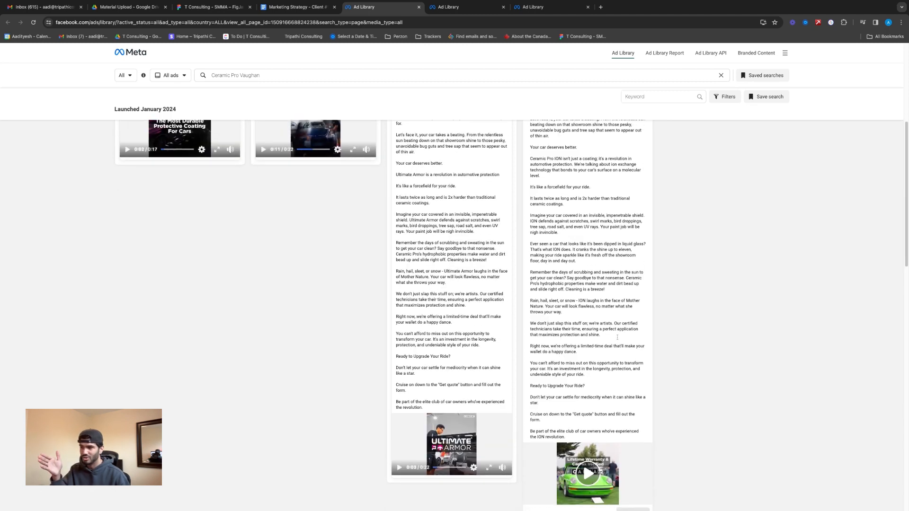
scroll(617, 336, down, 2)
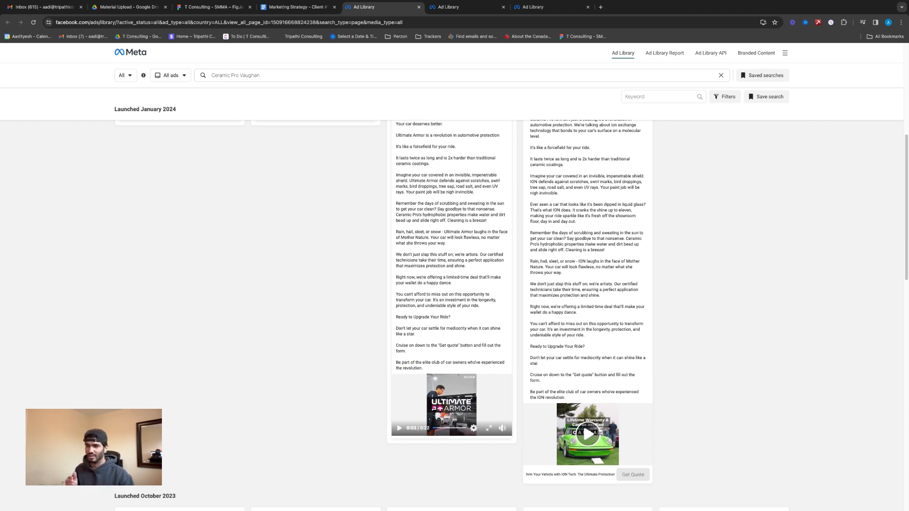
scroll(616, 450, up, 3)
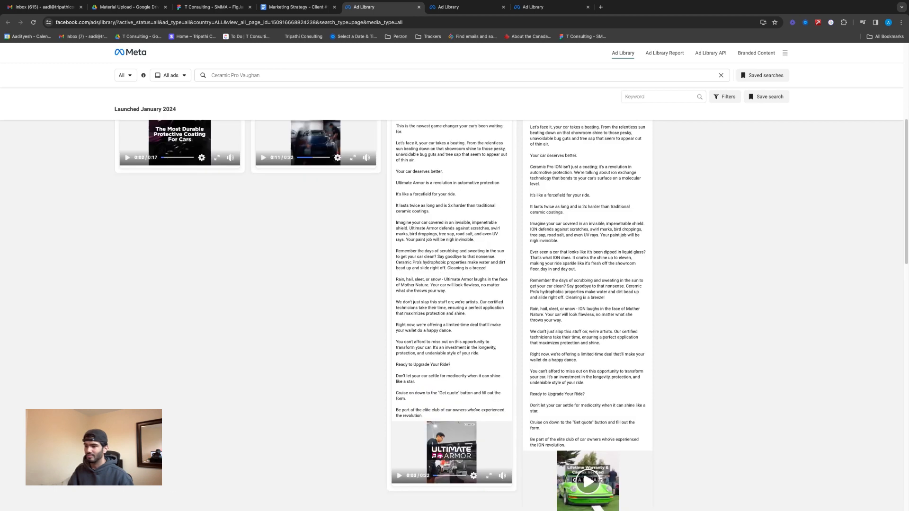
drag(597, 450, 559, 177)
scroll(570, 217, up, 2)
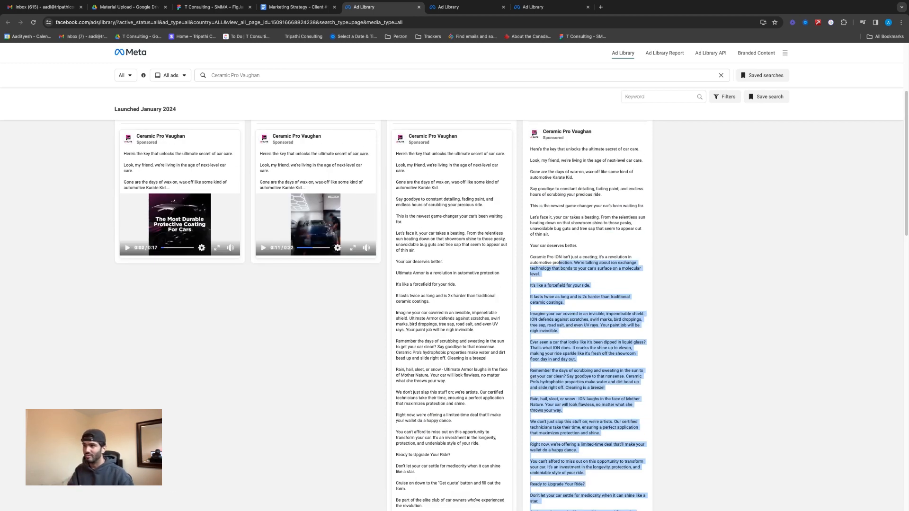
scroll(569, 273, down, 1)
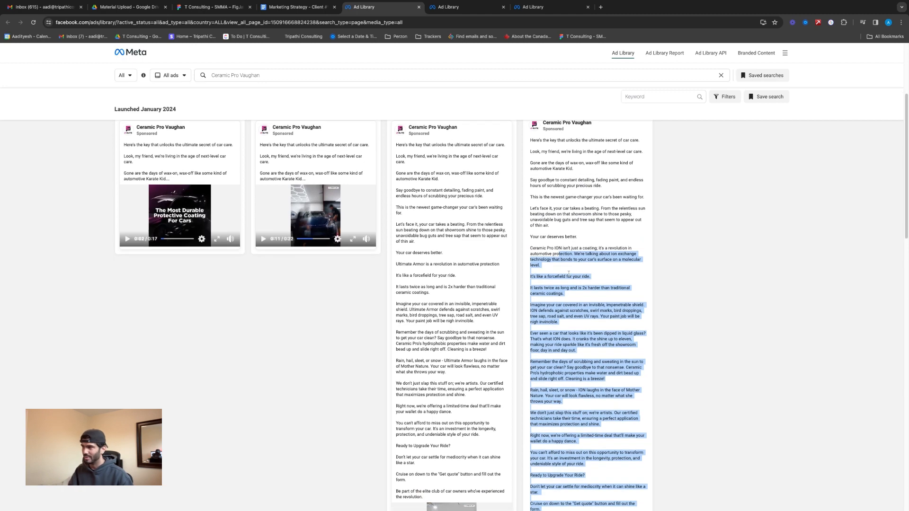
scroll(568, 272, down, 3)
Review the Ad Library results for Showtime Auto Protection & Restyling Inc. and the ad copy and creatives New Shine Detailing uses
click(456, 8)
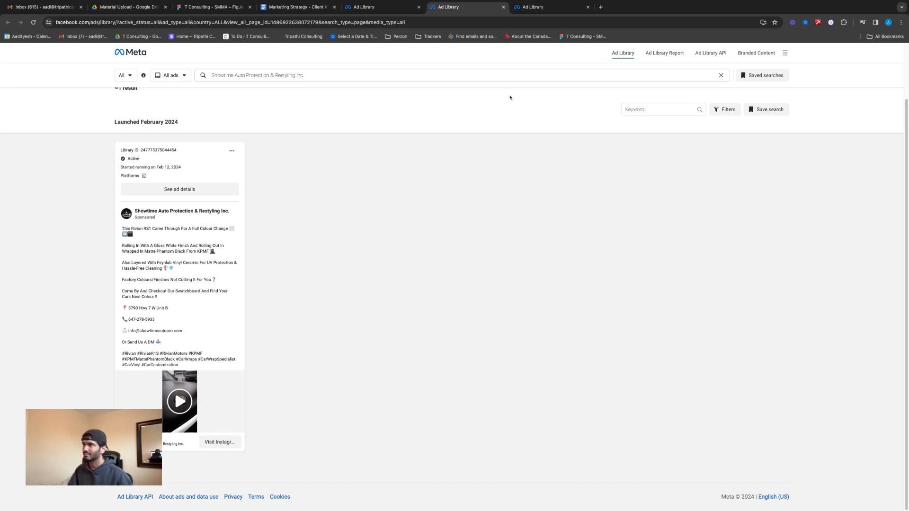
click(533, 7)
scroll(483, 222, up, 2)
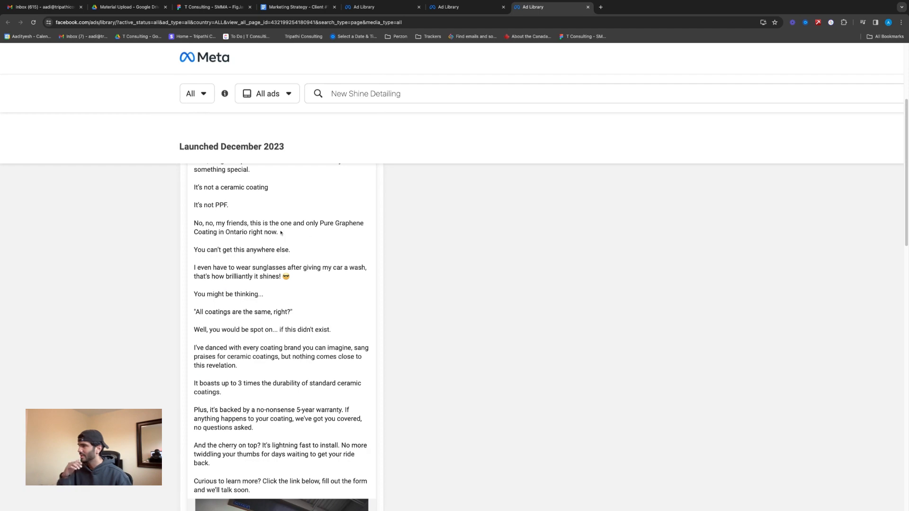
scroll(280, 240, up, 2)
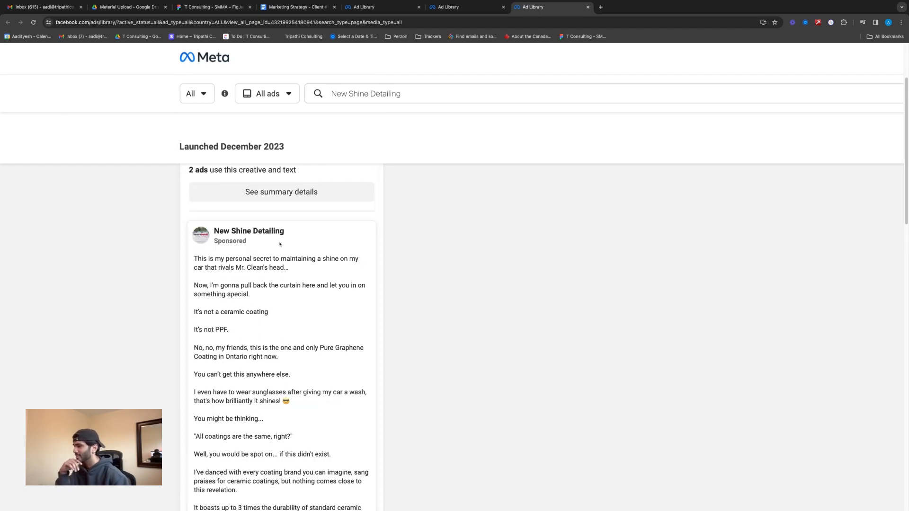
key(super+minus)
scroll(239, 330, down, 2)
scroll(239, 330, down, 10)
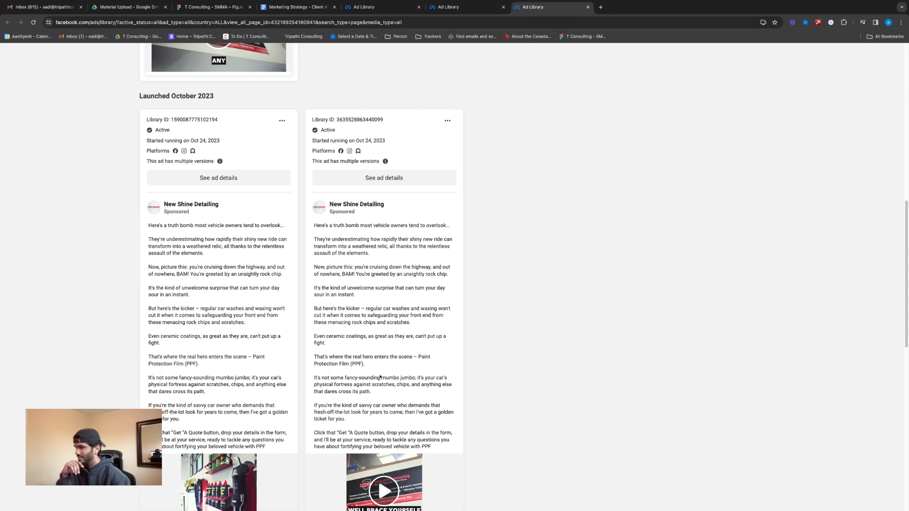
scroll(363, 313, down, 1)
drag(314, 386, 324, 205)
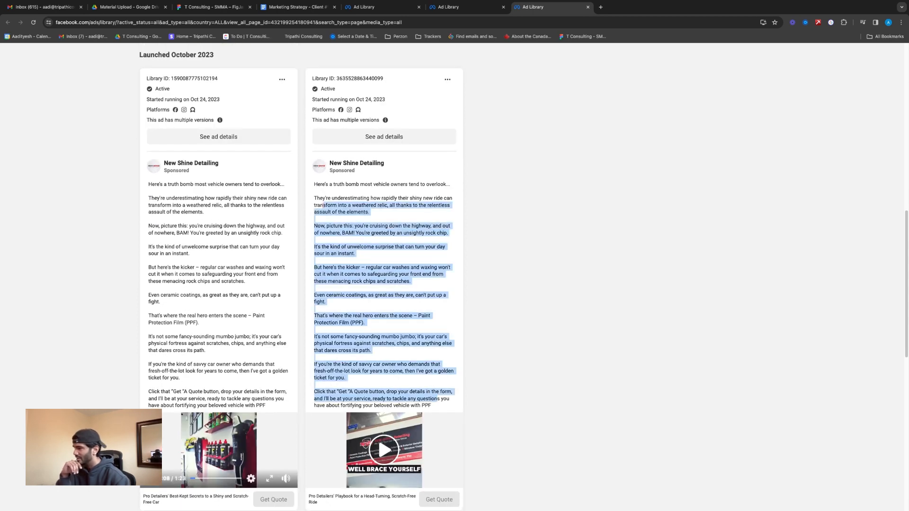
drag(269, 406, 163, 219)
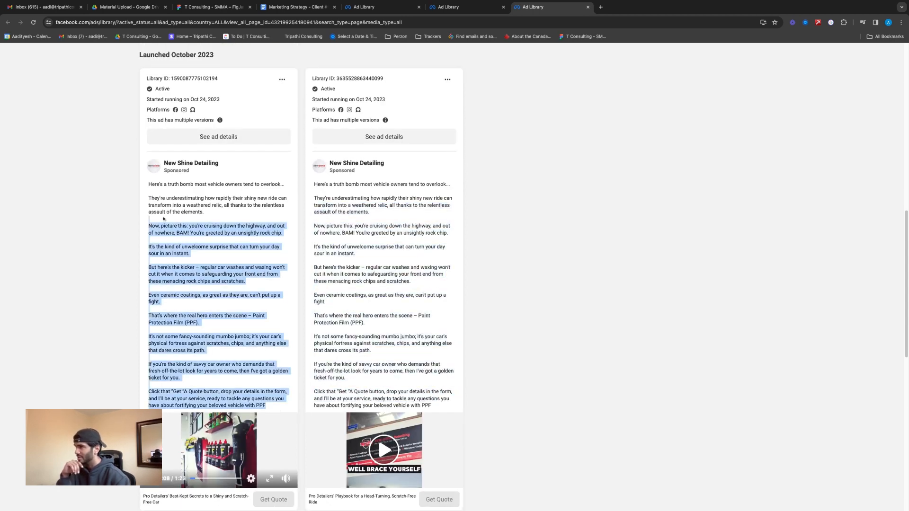
scroll(164, 218, down, 15)
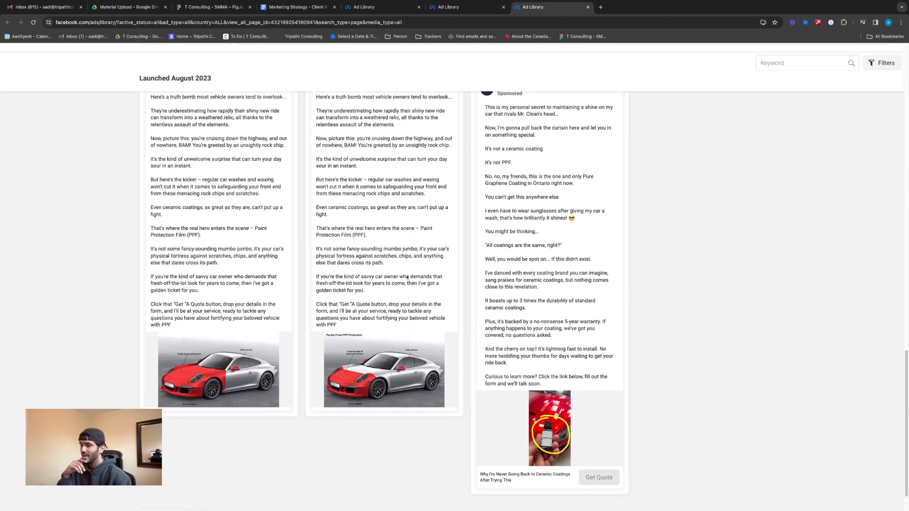
scroll(407, 277, up, 2)
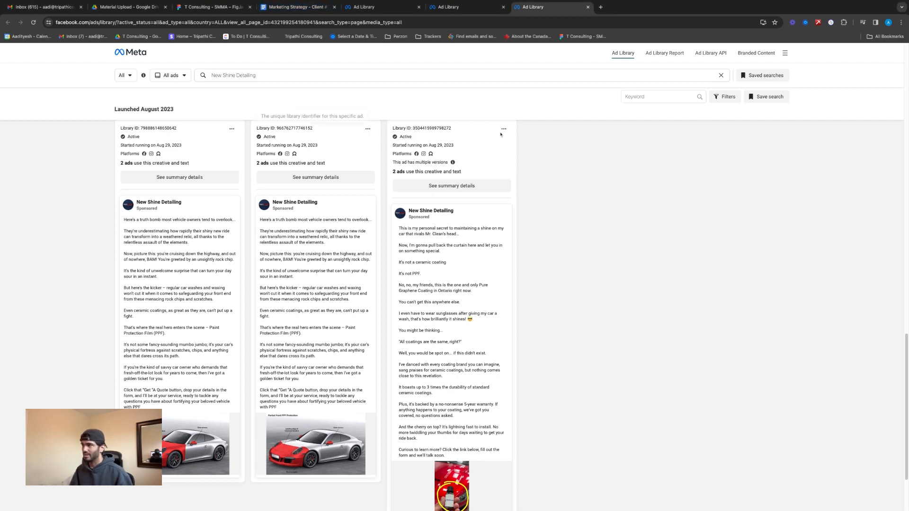
Switch to the T Consulting - SMMA FigJam board and fill the Service Selection, Create Offer and Identify the Target Audience shapes green
click(299, 7)
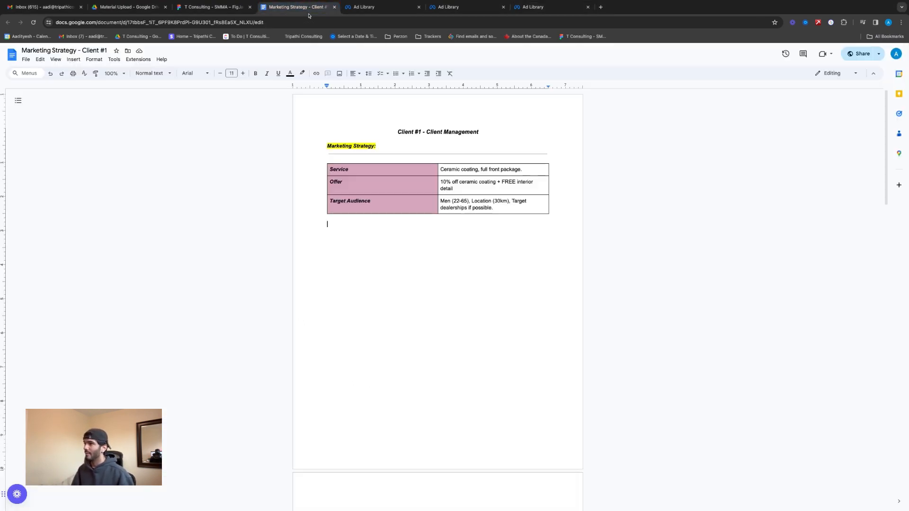
click(213, 7)
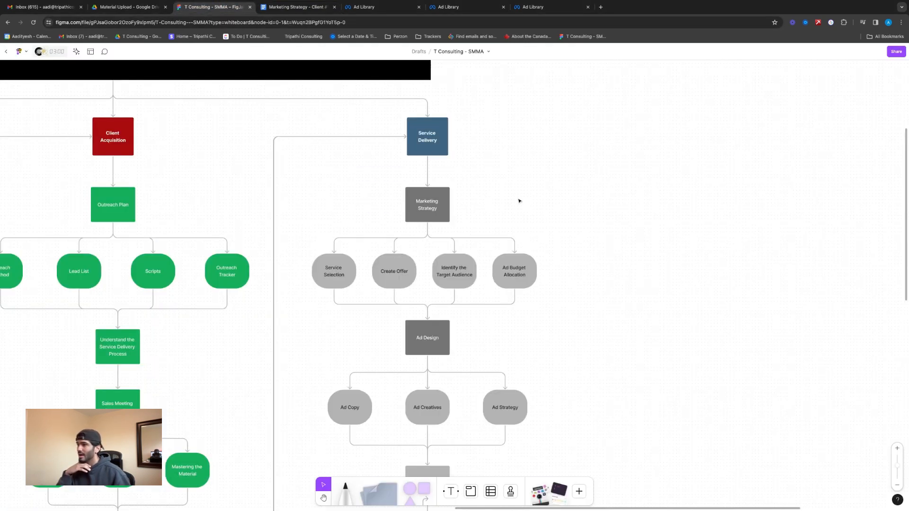
click(350, 271)
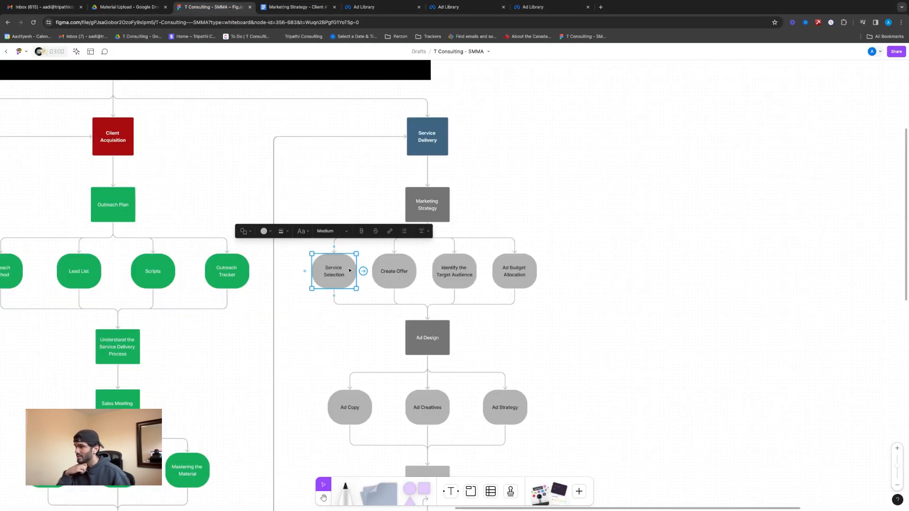
click(264, 231)
click(279, 205)
click(398, 259)
click(326, 232)
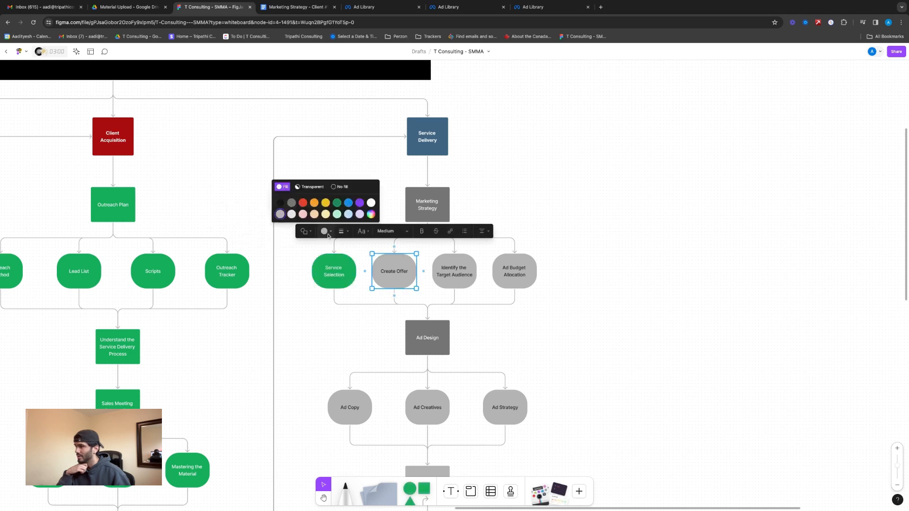
click(331, 205)
click(445, 268)
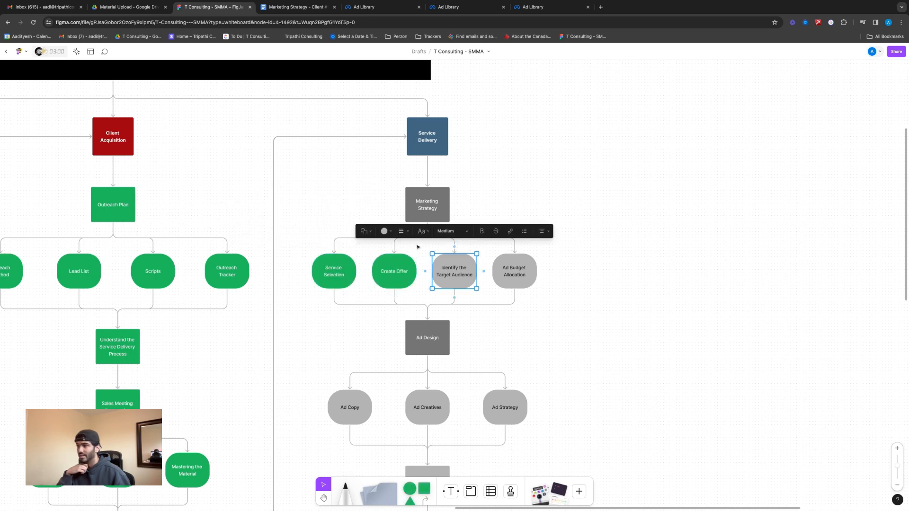
click(385, 232)
click(397, 204)
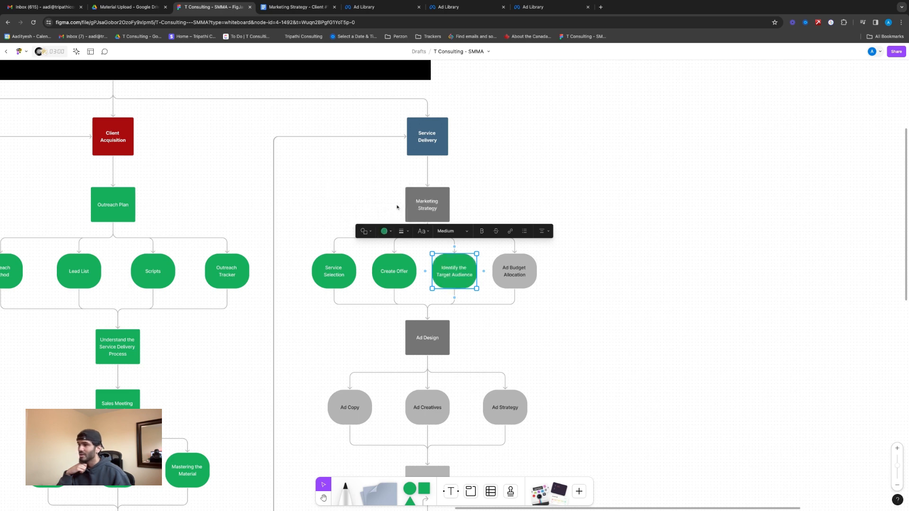
click(576, 240)
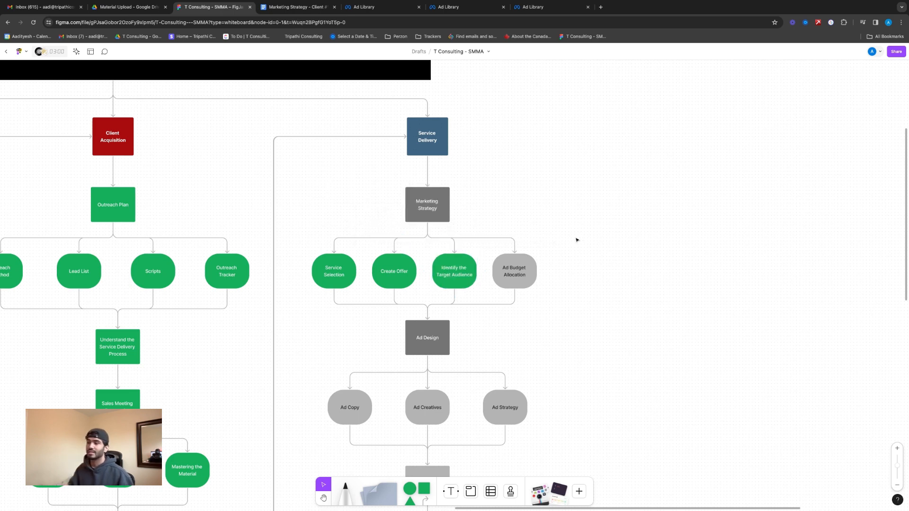
Return to the Marketing Strategy document, paste the Ad Budget table with $450 ad spend over 30 Days, and enter "$15 day" as its bullet
click(528, 267)
scroll(522, 169, down, 3)
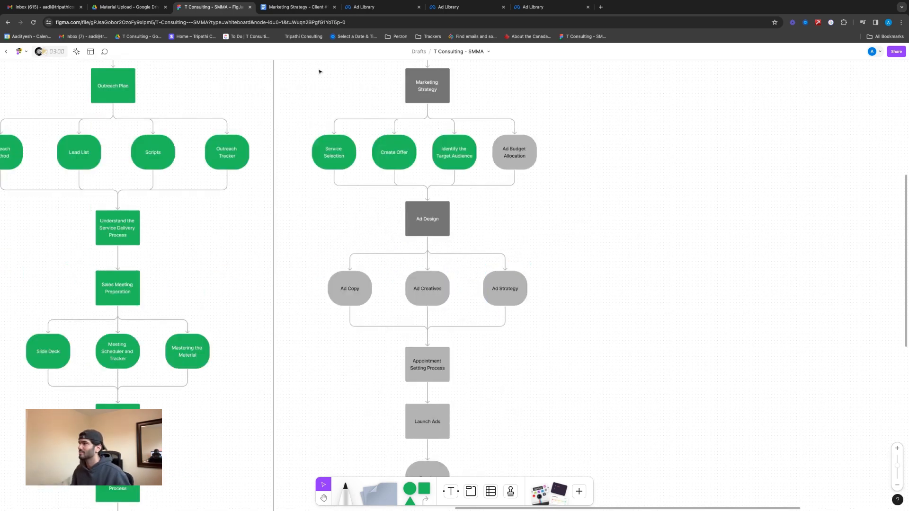
click(295, 7)
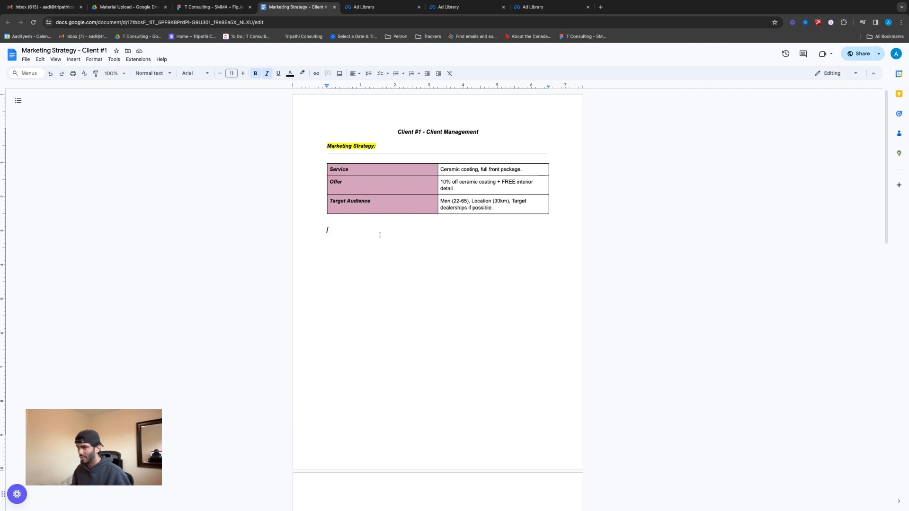
text(Ad Budget: Ad Spend	Duration $450	30 Days)
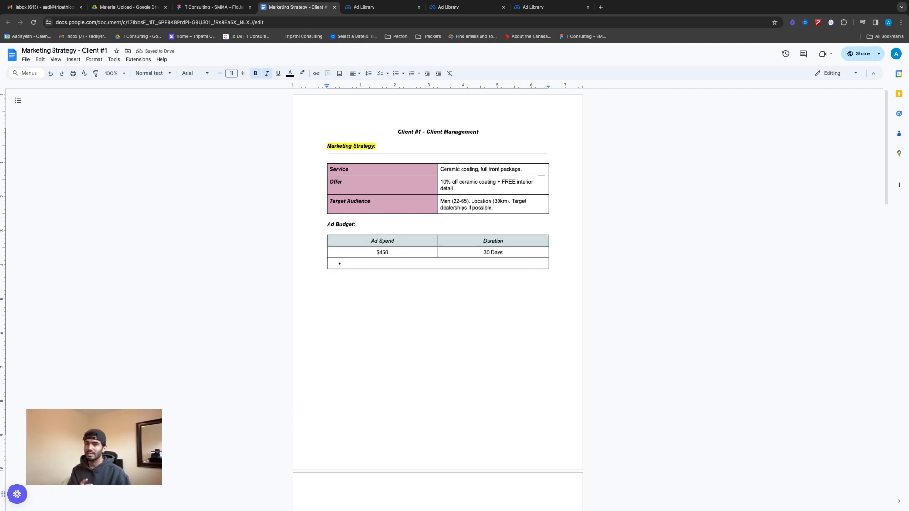
click(371, 266)
text($15 day)
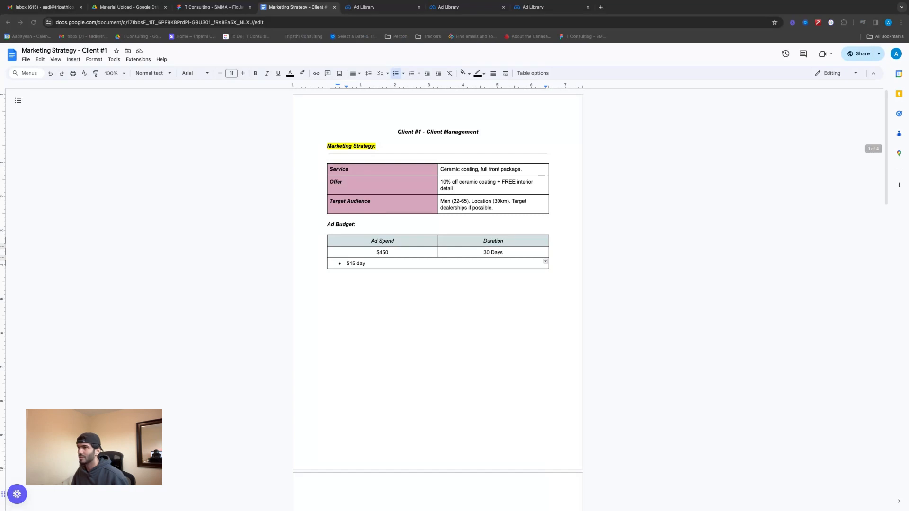
Add the bullet "Test: 3 creatives ($5 per day)" below the "$15 day" bullet in the Ad Budget table
click(414, 266)
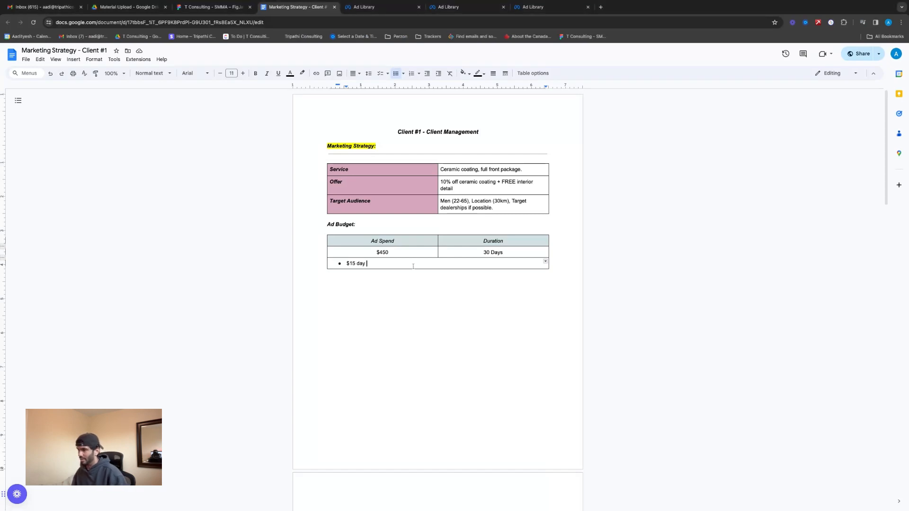
key(Return)
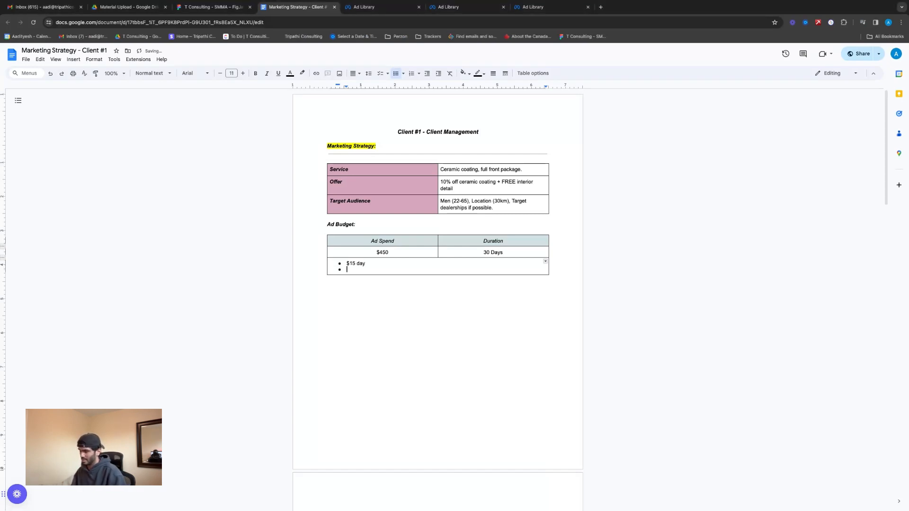
text(Test)
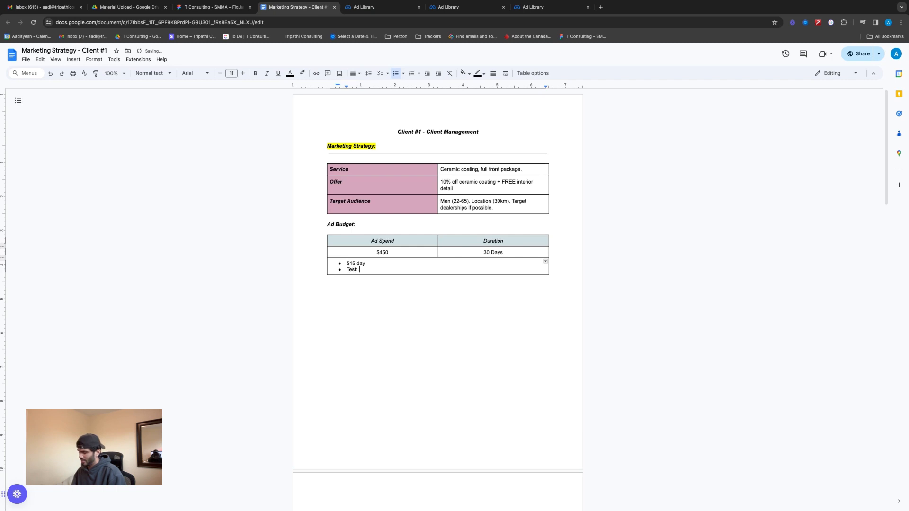
text(: 3 creatives ($5 )
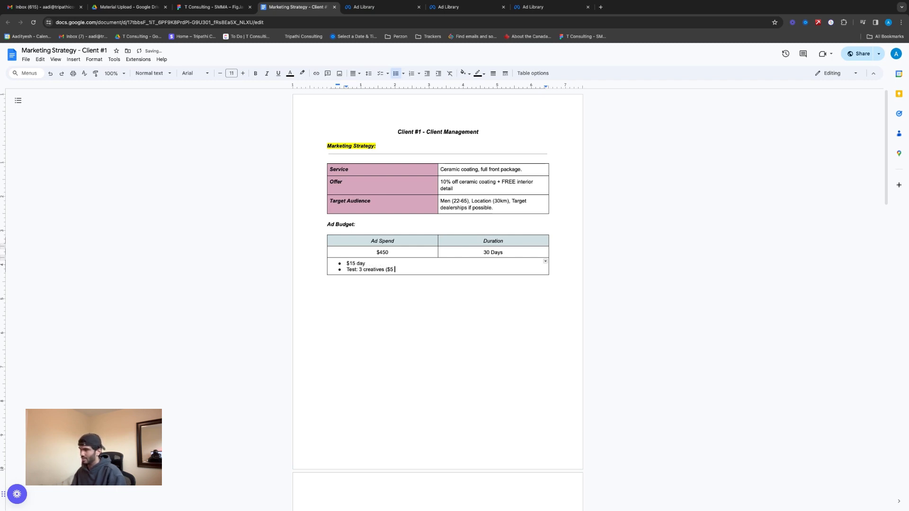
text(per day))
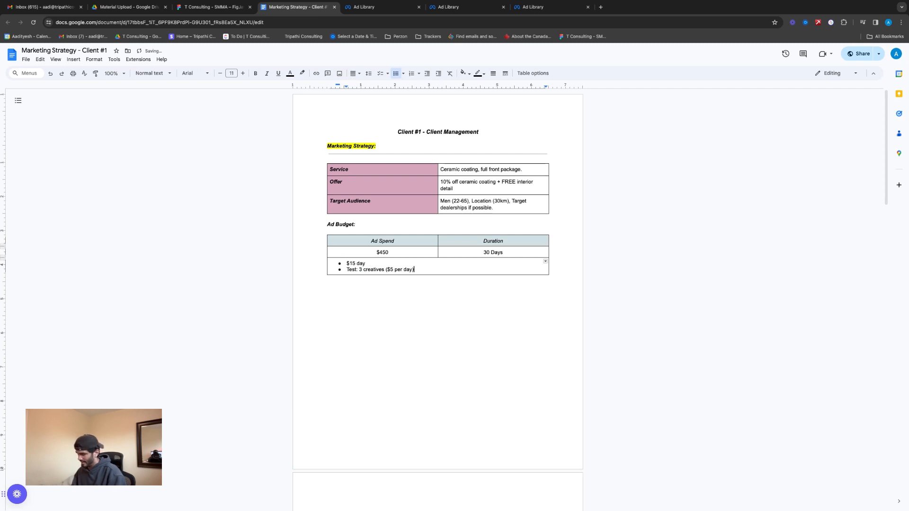
Add a third bullet to the Ad Budget table reading "After 3-5 days, reallocate the budget."
key(Return)
text(After )
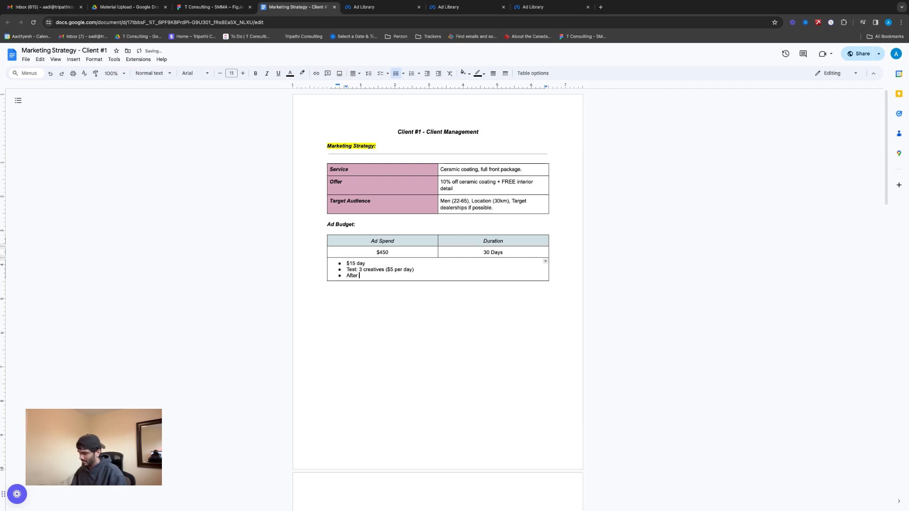
text(5 daus)
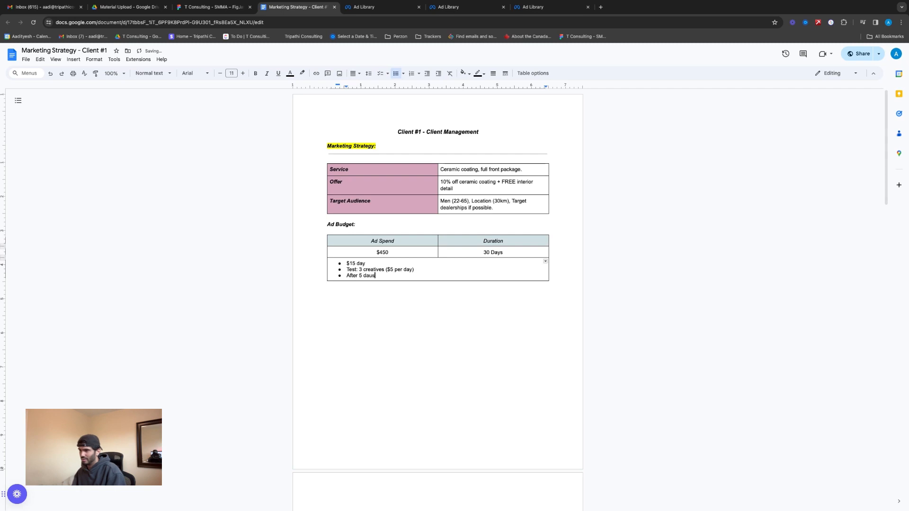
key(BackSpace)
key(BackSpace)
key(BackSpace)
key(BackSpace)
key(BackSpace)
key(BackSpace)
text(3)
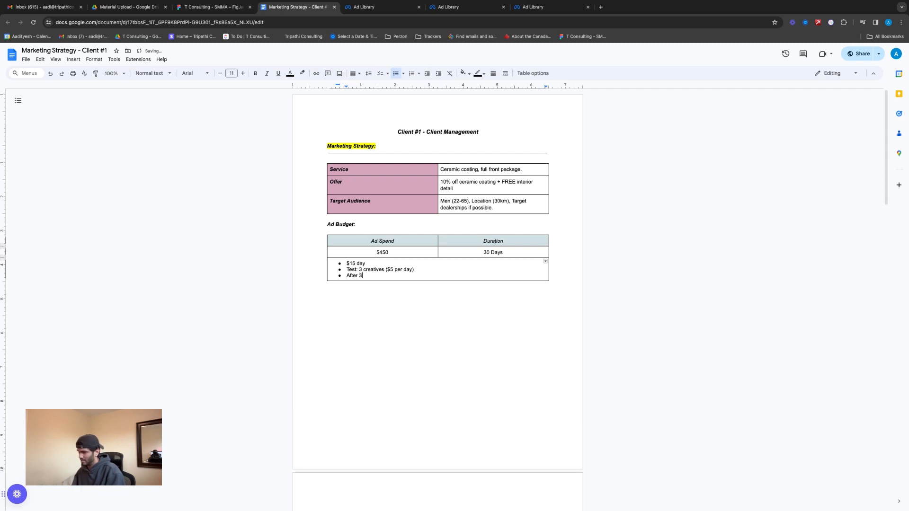
text(-5 days, )
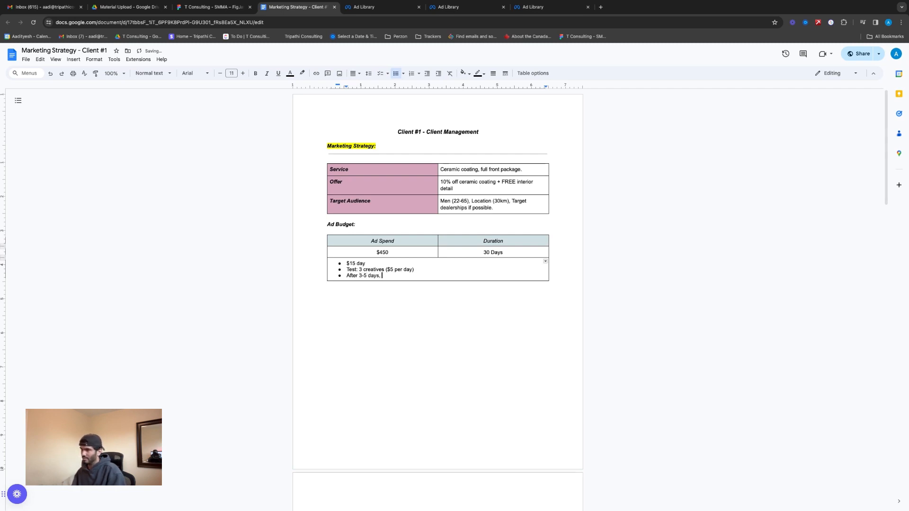
text(reallocate the budget.)
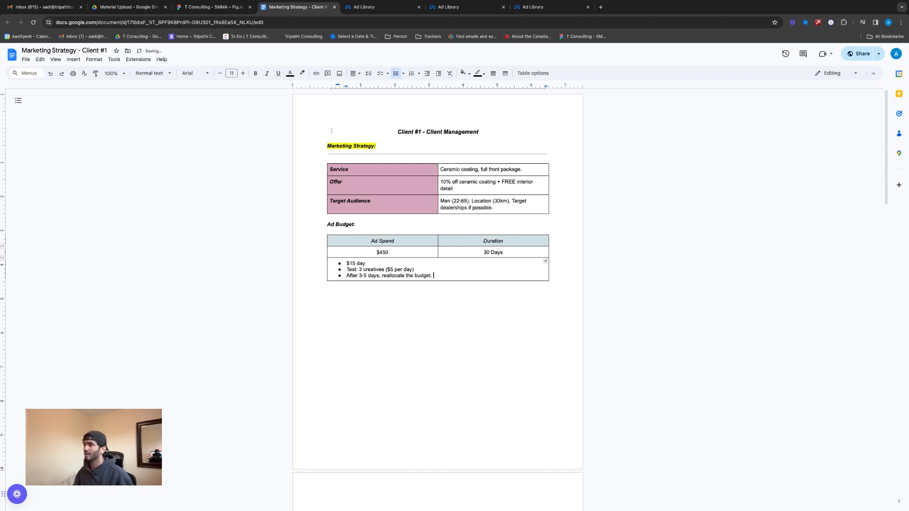
Switch to the T Consulting - SMMA FigJam board and fill the Ad Budget Allocation and Marketing Strategy shapes green
click(231, 8)
click(515, 152)
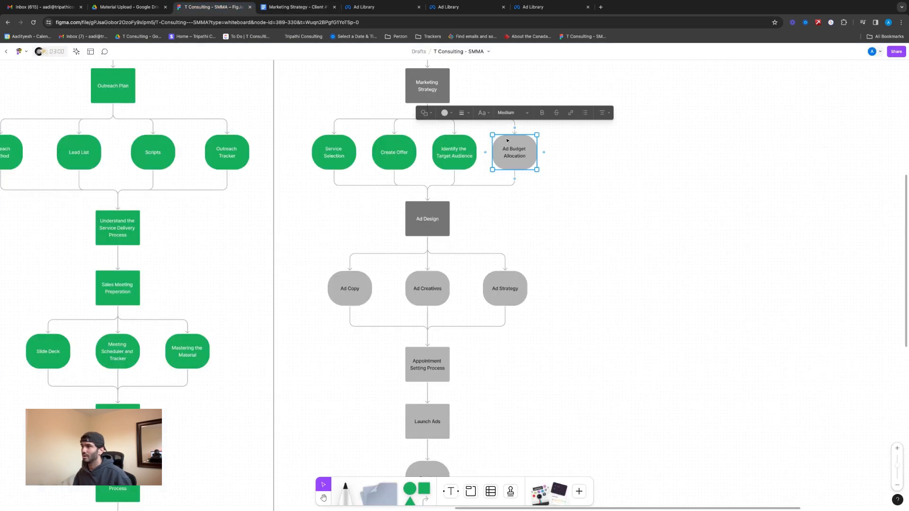
click(452, 113)
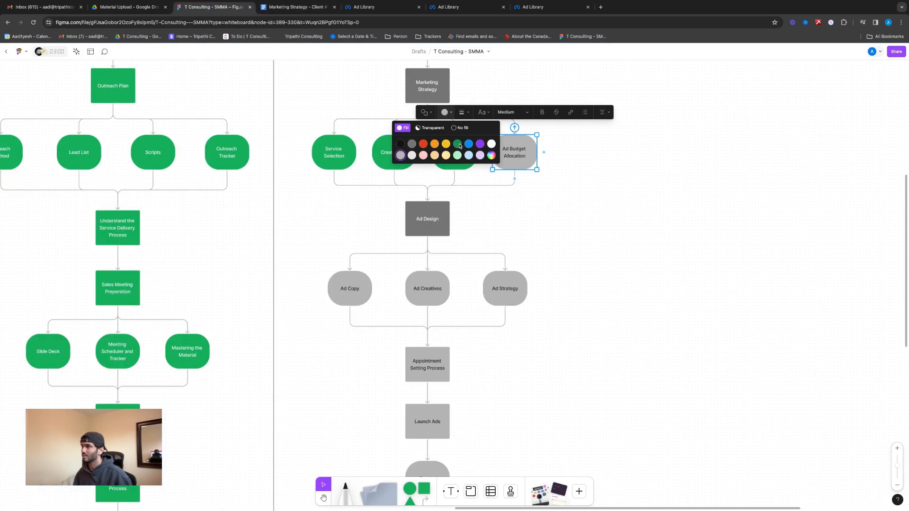
click(459, 144)
click(428, 87)
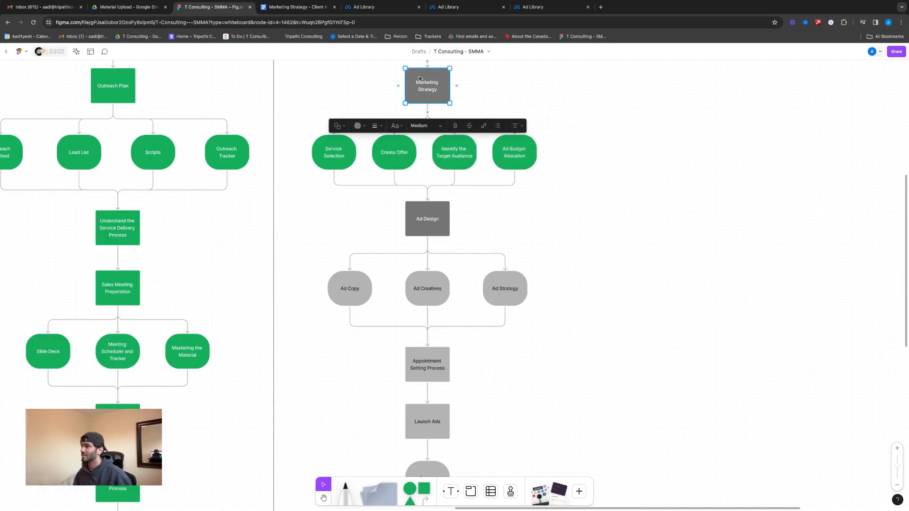
click(358, 125)
click(369, 102)
click(541, 226)
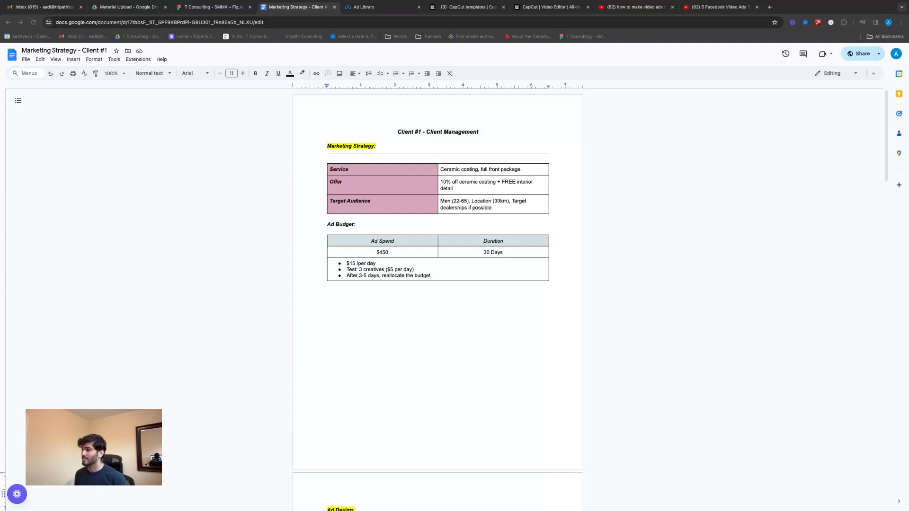
In the Marketing Strategy document, enter the line "Structure:" under the Ad Design heading
scroll(438, 284, down, 8)
scroll(438, 285, up, 1)
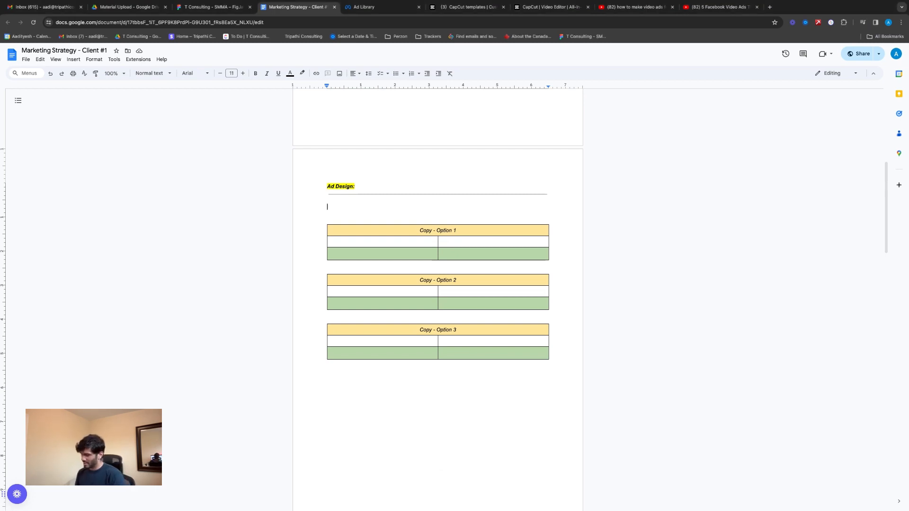
text(Structure)
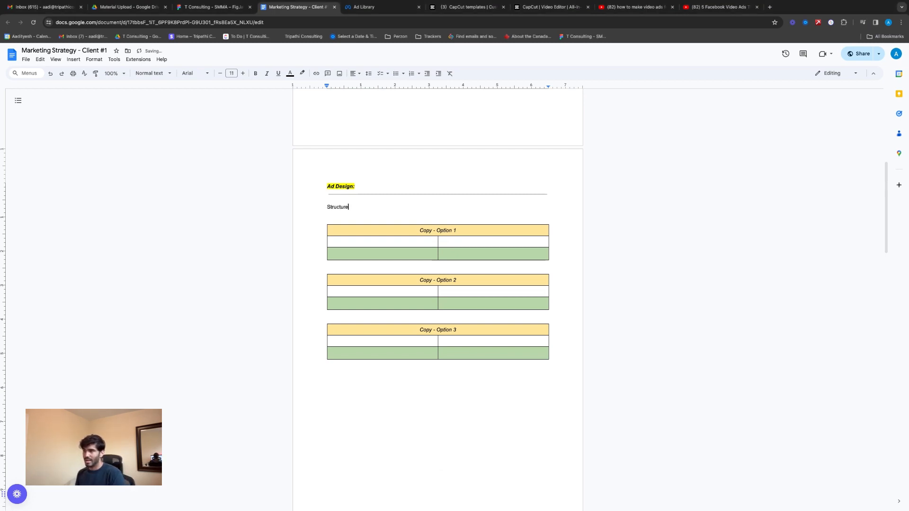
text(:)
key(Return)
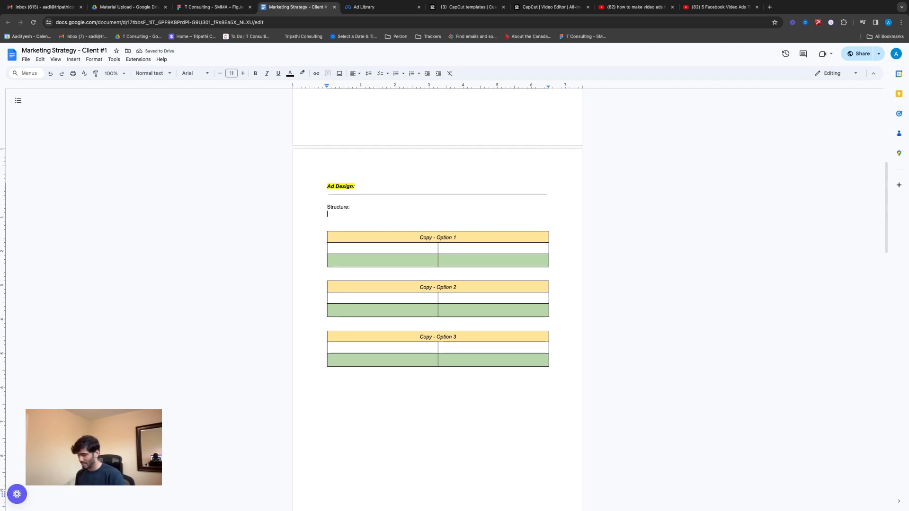
Start a numbered list under "Structure:" with "Callout (Hey Toronto)" as the first item
text(1. Cal)
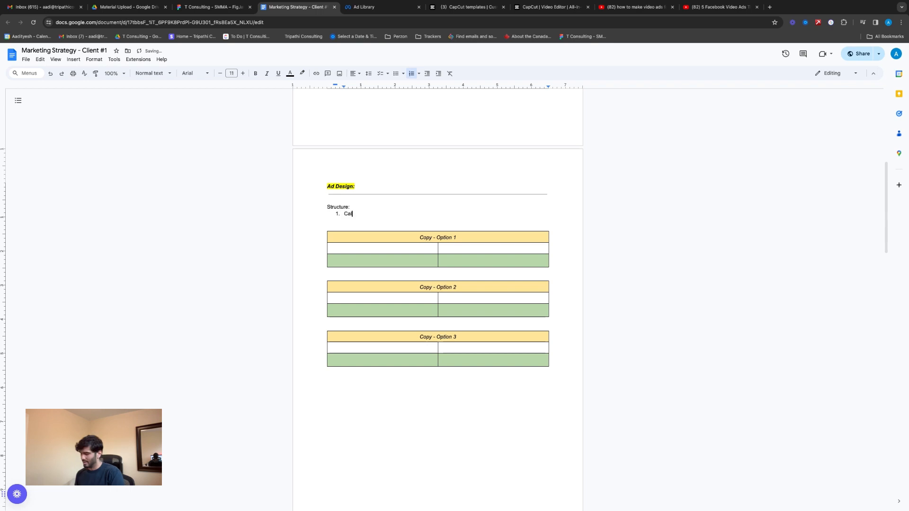
text(lout (H)
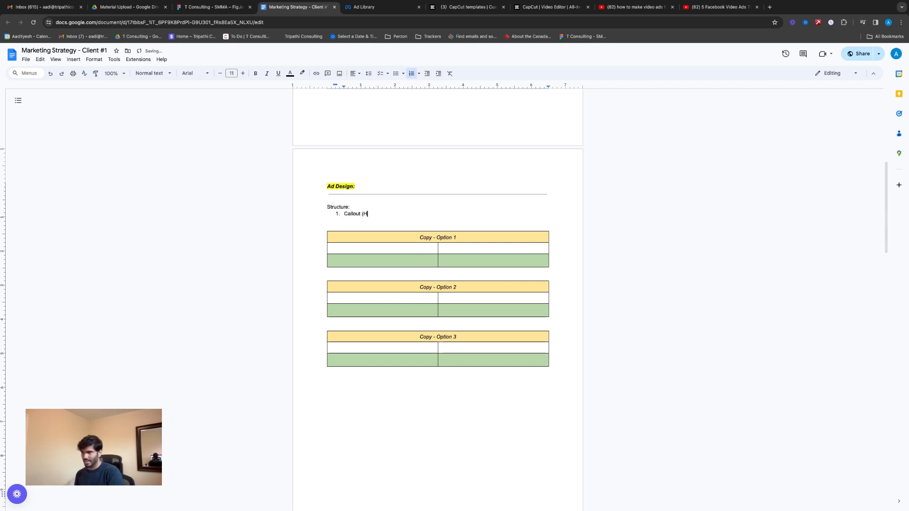
text(ey Toronto)
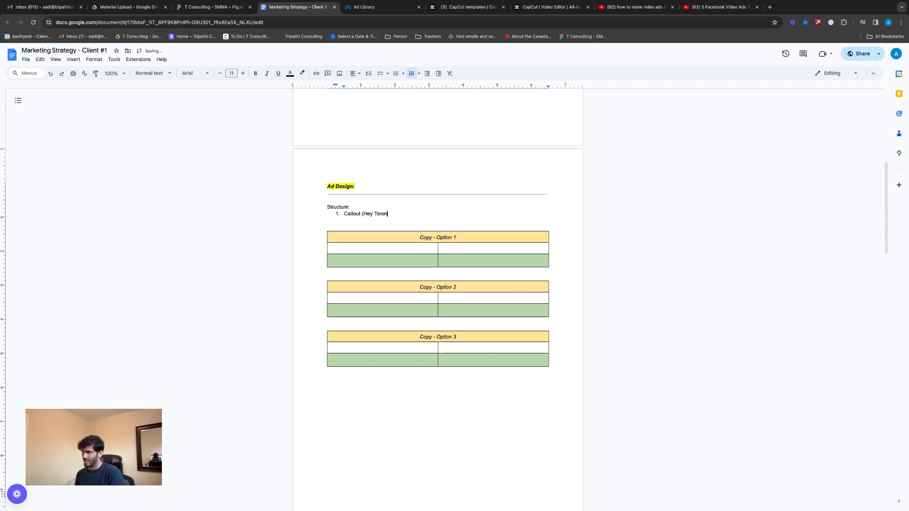
key(BackSpace)
key(BackSpace)
text(to)
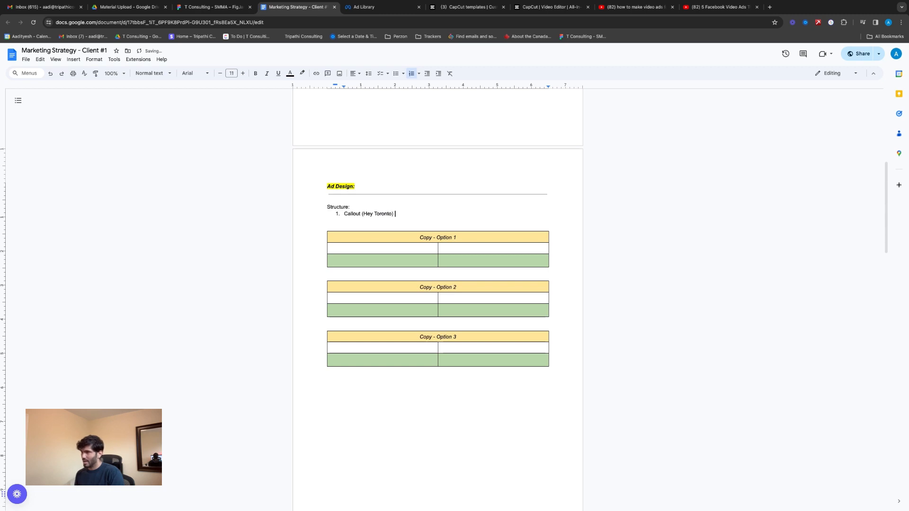
key(Return)
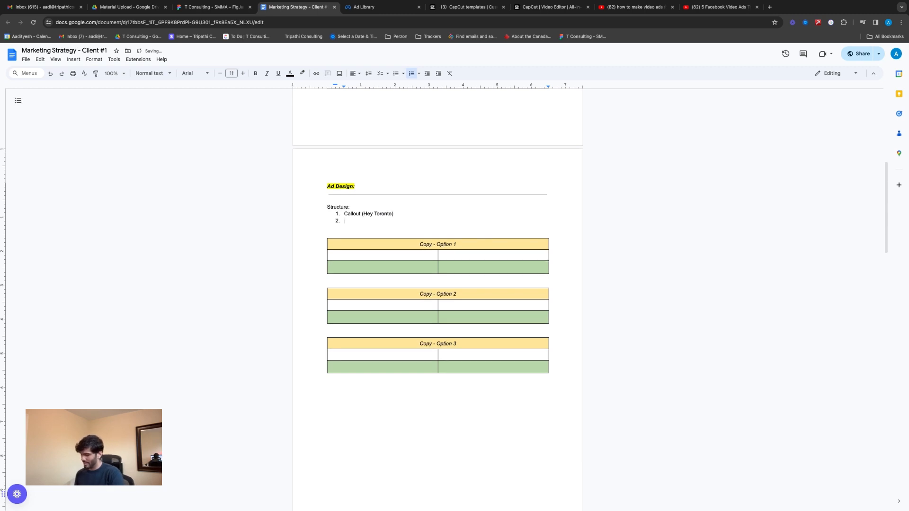
Add "Promotion & Details" and "Scarcity & CTA" as items 2 and 3 of the Structure list
text(Promotion )
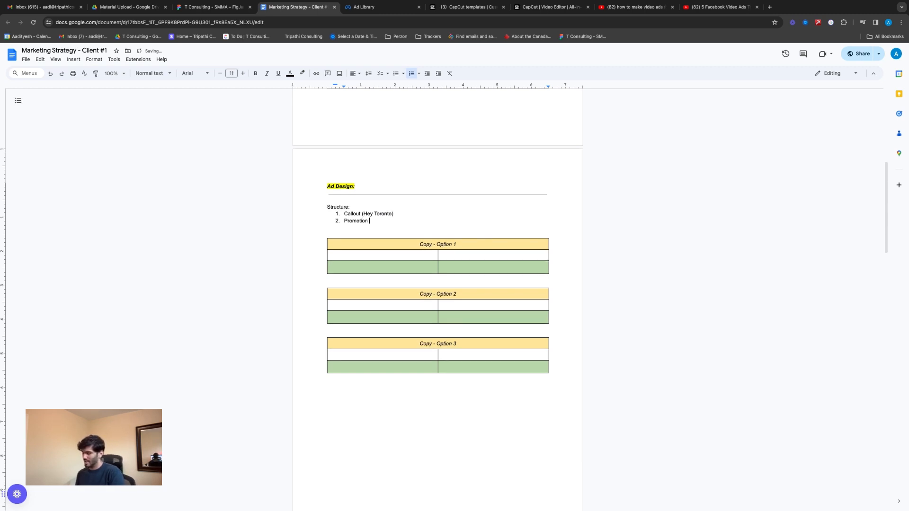
text(& Details)
key(Return)
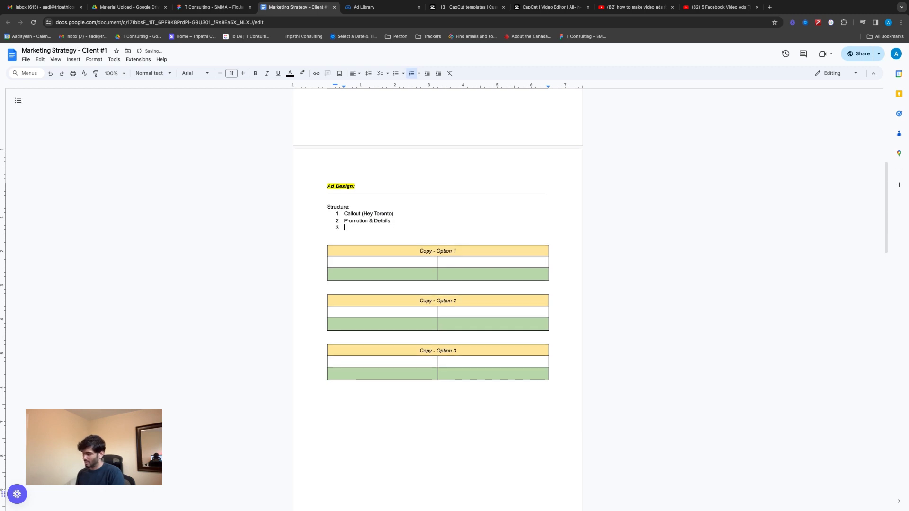
text(Scarcity )
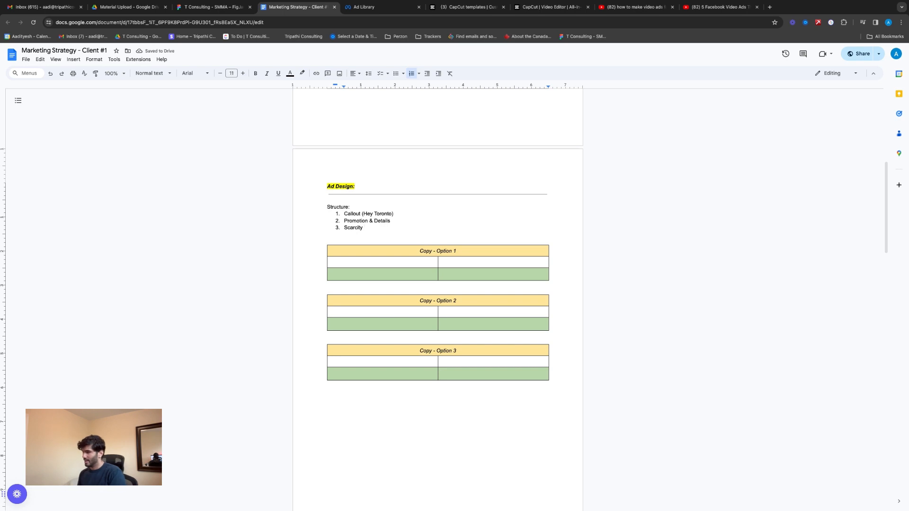
text(& CTA)
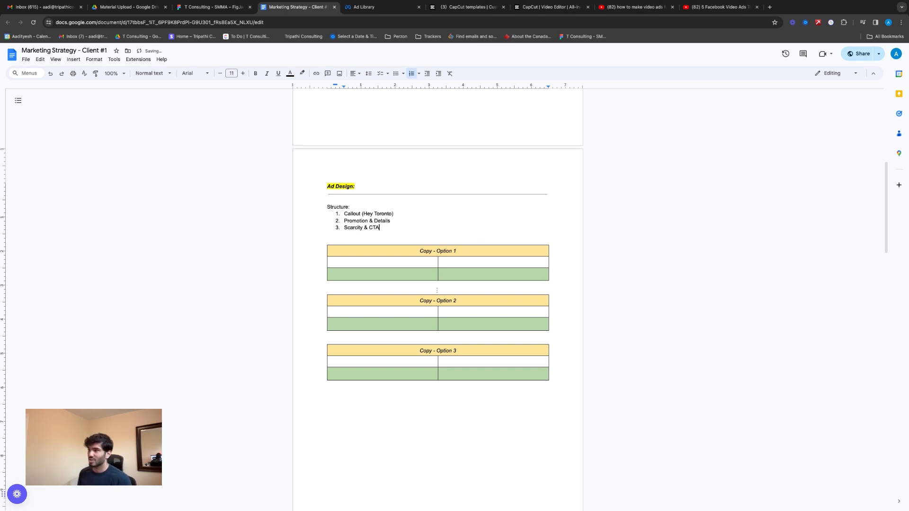
scroll(435, 236, down, 2)
scroll(435, 237, up, 1)
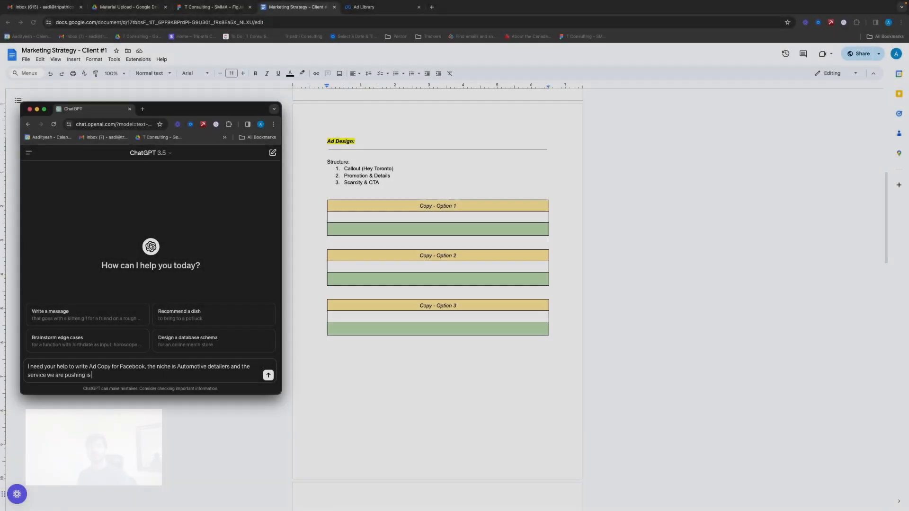
Send ChatGPT the pasted request for Facebook ad copy for automotive detailers, and begin a follow-up message with "We are currently"
text(I need your help to write Ad Copy for Facebook, the niche is Automotive detailers and the service we are pushing is front-body ceramic coating. I will give you details)
key(Return)
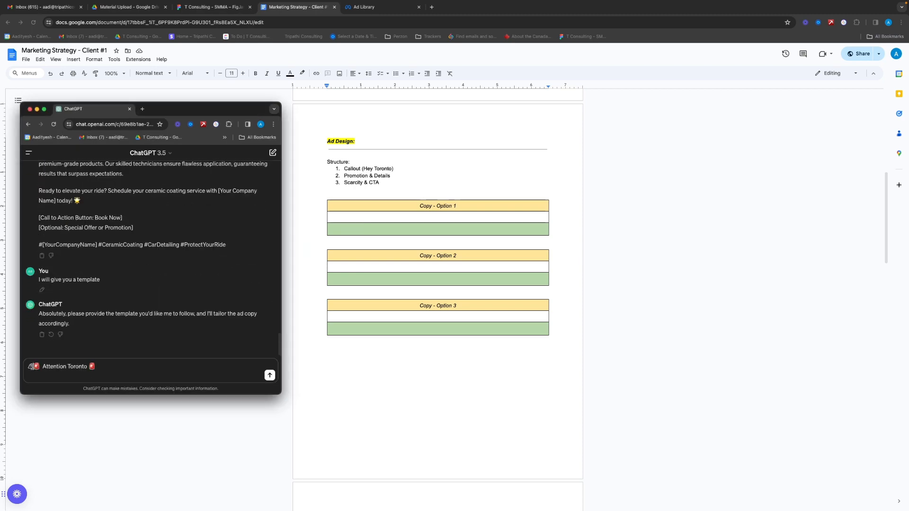
key(shift+Return)
key(shift+Return)
text(We are currently)
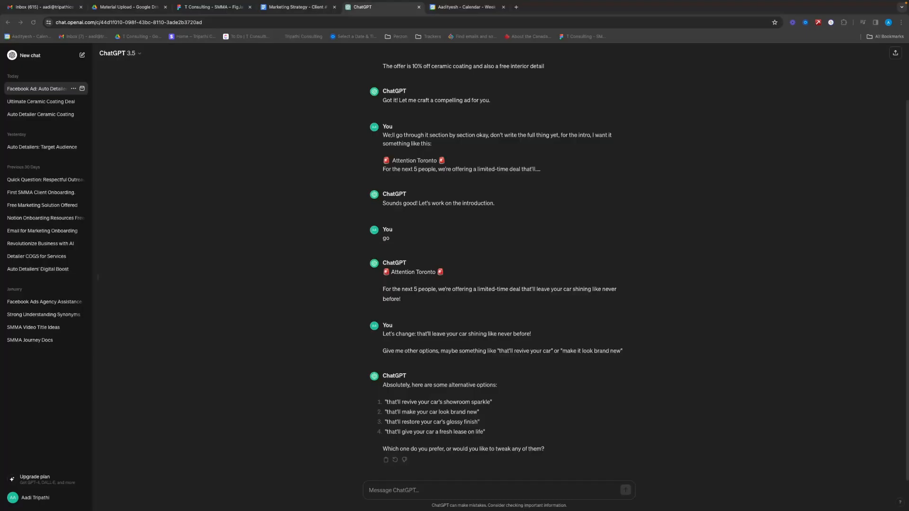
Ask ChatGPT for more options with "that's not bad, give more options along the lines of that," and highlight the wording of interest
scroll(497, 284, down, 4)
drag(487, 438, 591, 444)
text(that's not bad, give more options along the lines of that,)
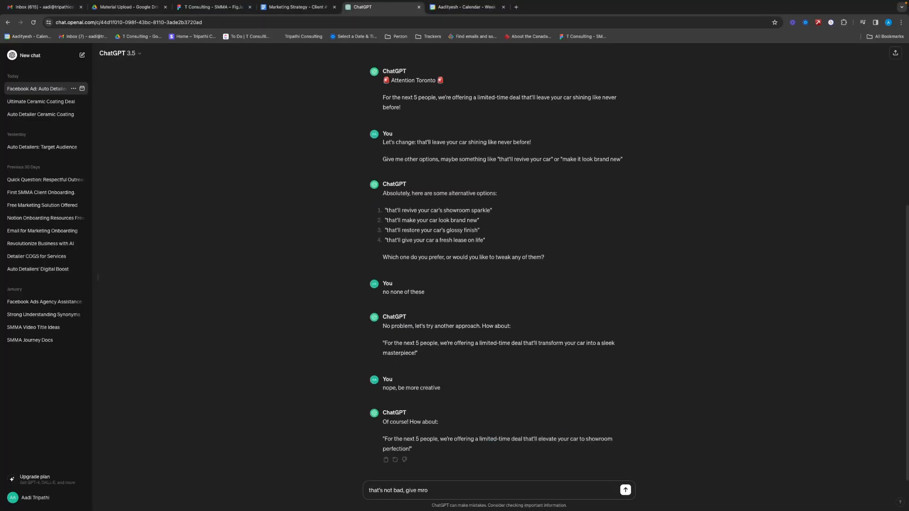
key(Return)
drag(490, 402, 632, 416)
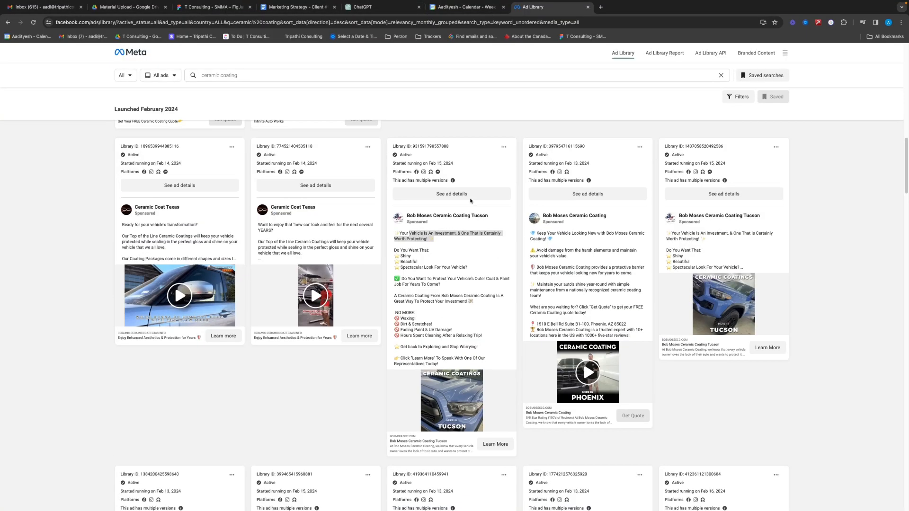
In the document's Copy - Option 1 cell, add "along with 10% OFF" after the free interior detail offer
triple_click(343, 282)
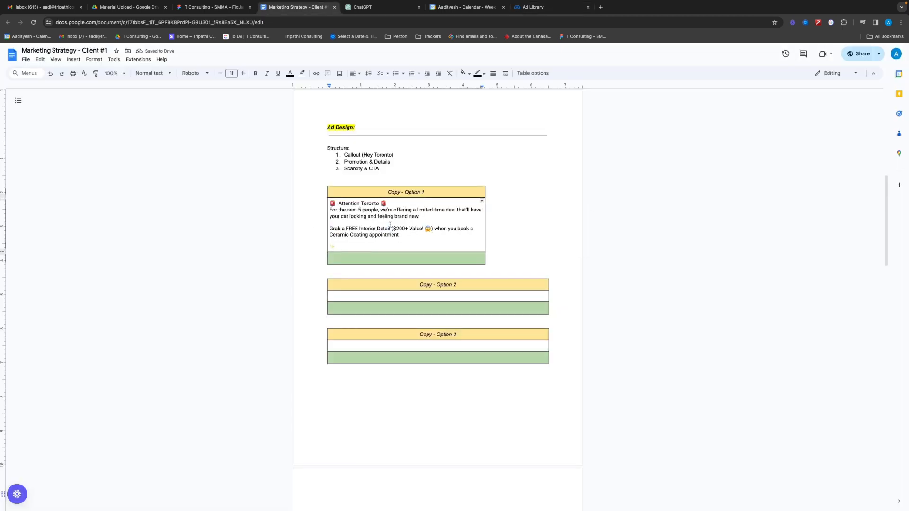
click(431, 229)
text(along with 10% of)
key(BackSpace)
key(BackSpace)
text(OFF)
Replace the Option 1 offer sentence with the pasted "Book a Ceramic Coating appointment today" version offering an exclusive 10% discount, and delete stray trailing characters
drag(440, 235, 330, 229)
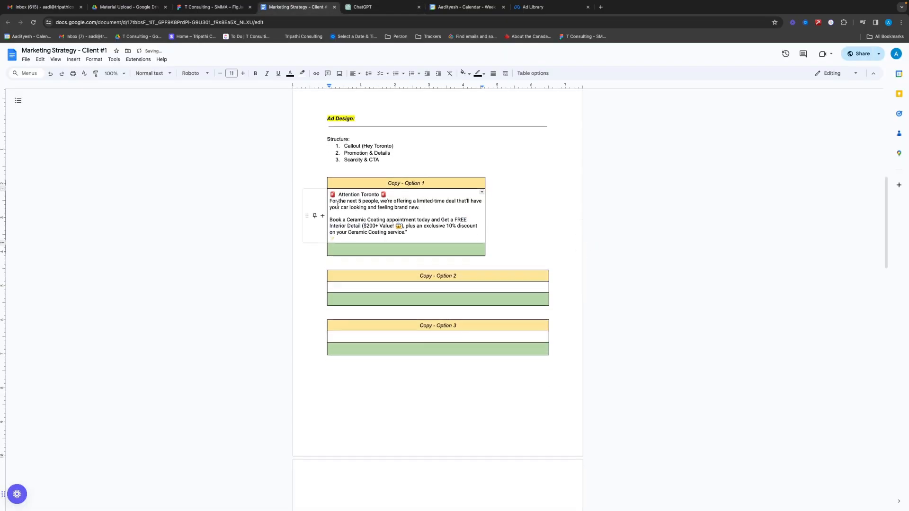
click(330, 220)
text(✨)
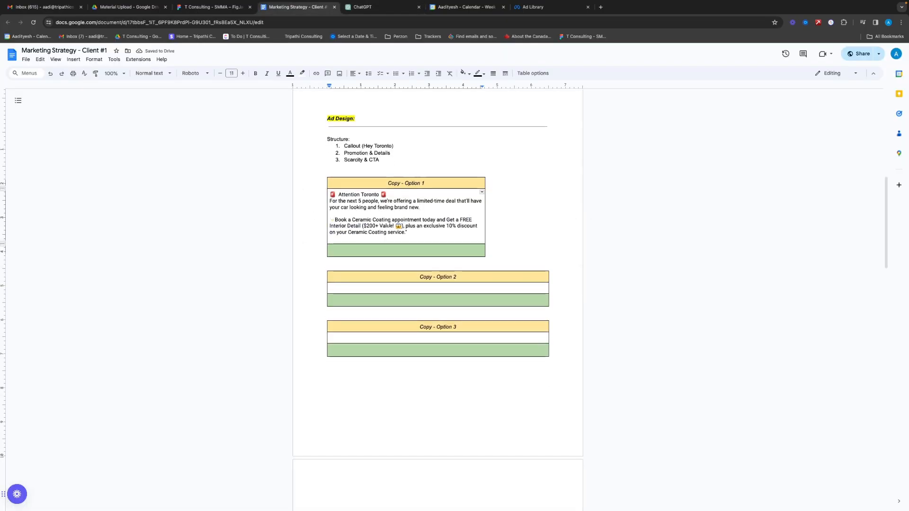
click(335, 238)
key(BackSpace)
key(BackSpace)
key(BackSpace)
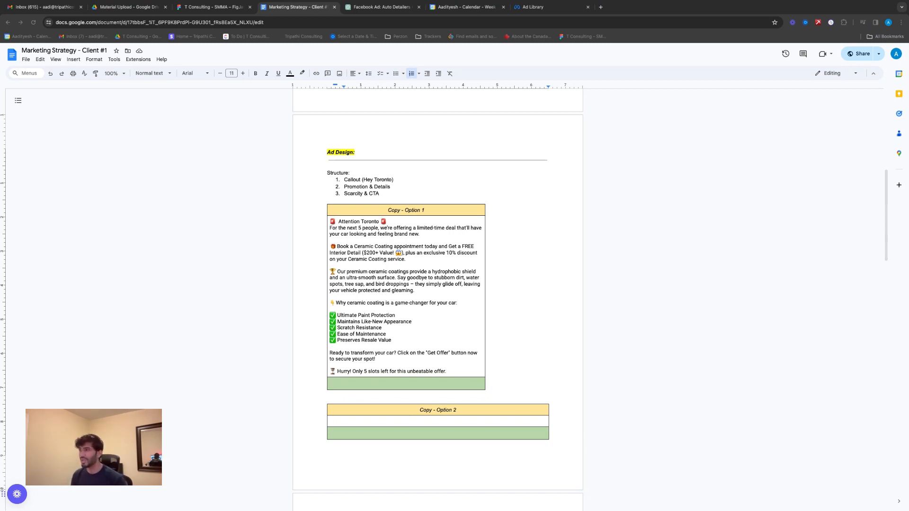
Switch to Google Drive, open the Final folder inside Material Upload, and preview the before-and-after photo of the red car seats
key(super+Tab)
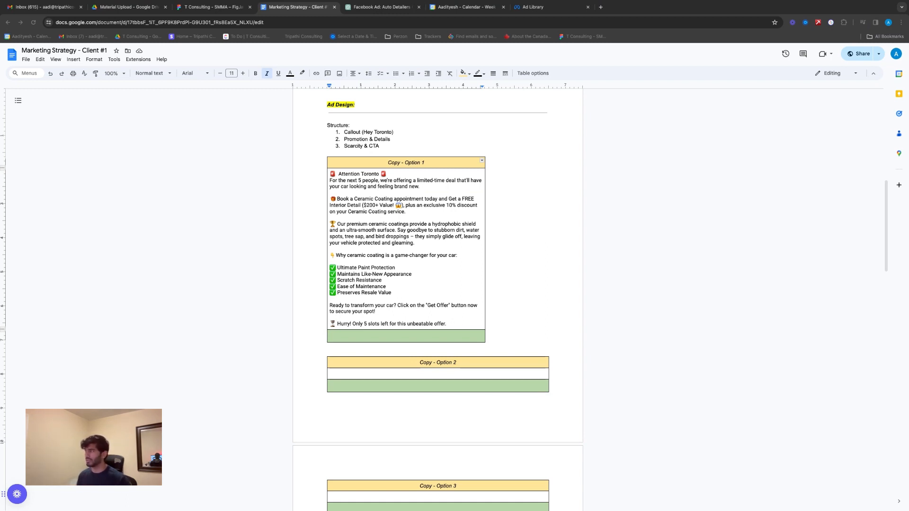
click(129, 7)
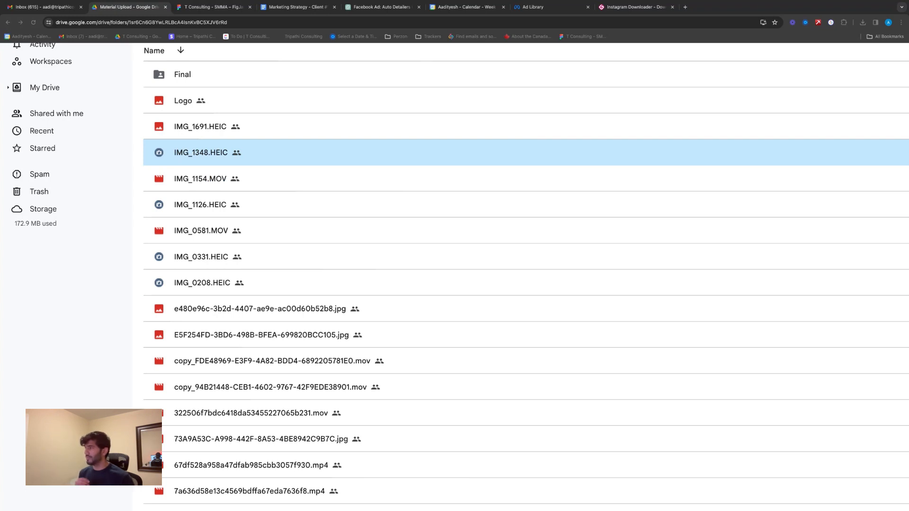
double_click(189, 75)
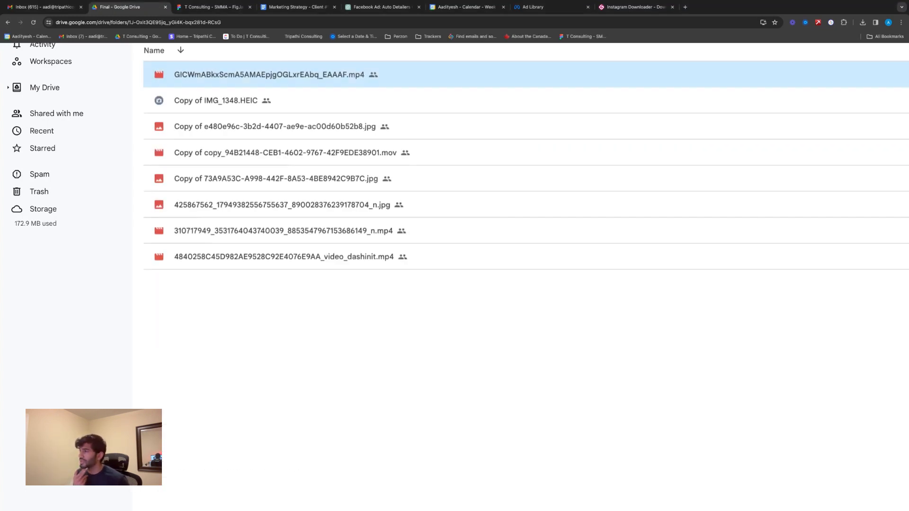
click(333, 362)
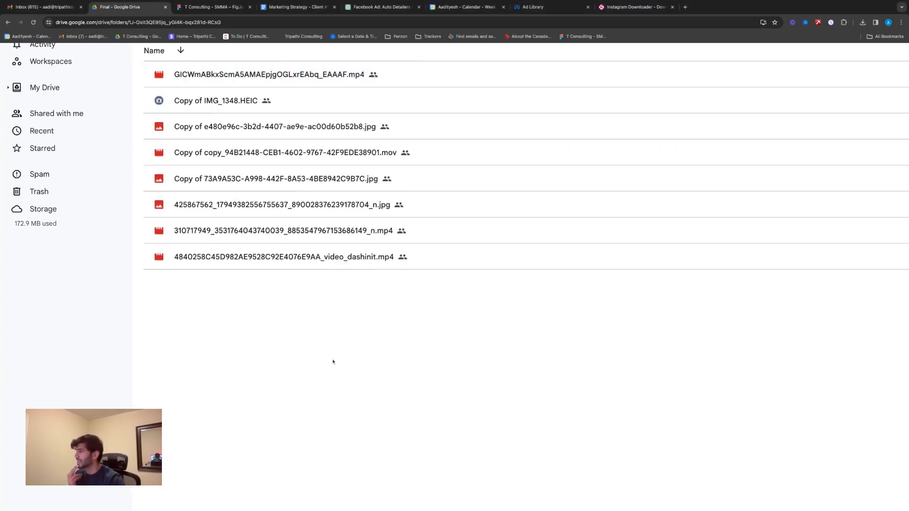
scroll(331, 361, down, 5)
double_click(124, 216)
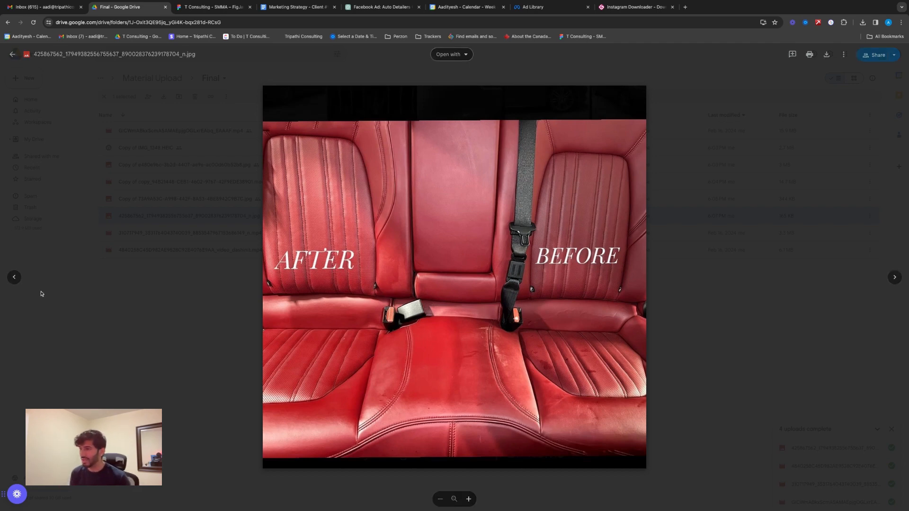
click(133, 217)
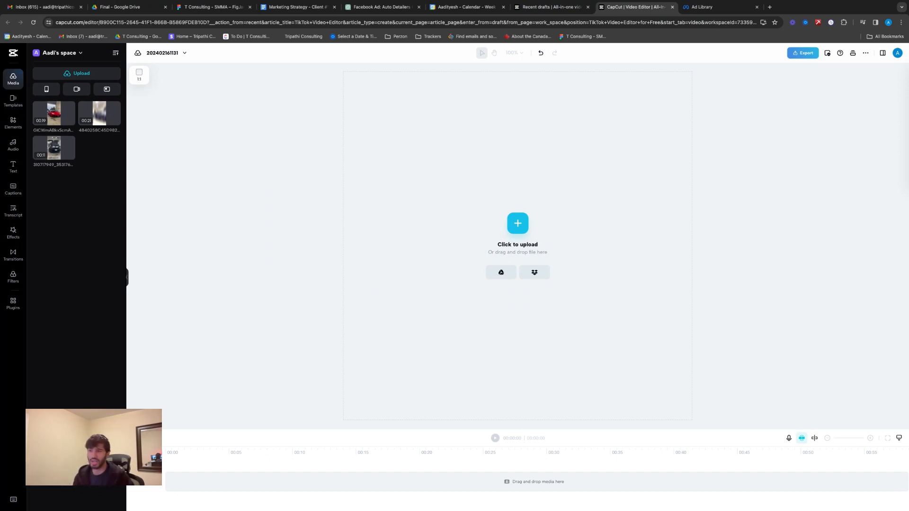
Switch to the Facebook Ad Library and play the competitor's Toronto luxury car owners ceramic coating video ad for reference
click(705, 12)
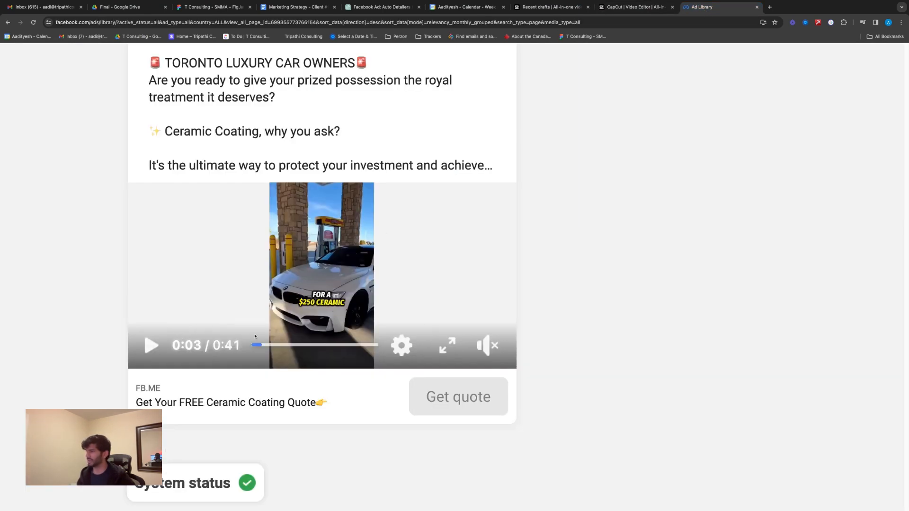
click(142, 350)
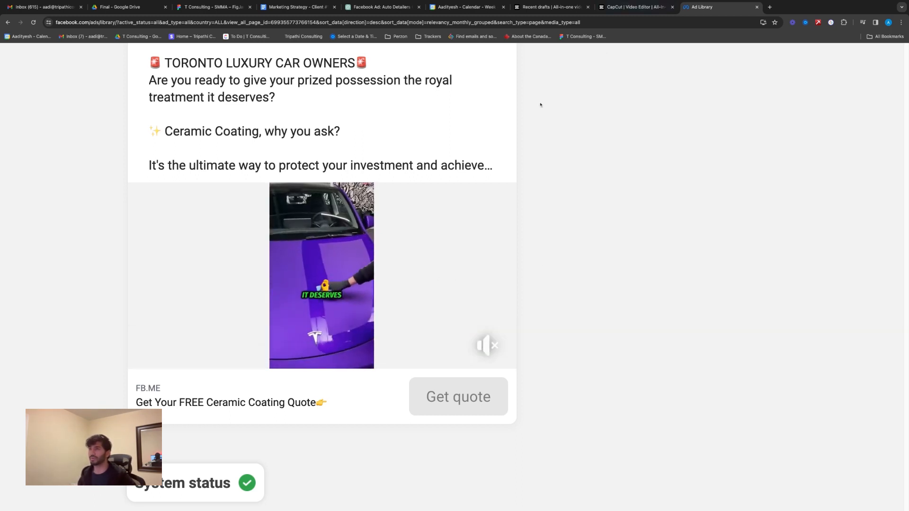
Switch to the CapCut video editor and play back the assembled car detailing clips on the timeline
click(635, 7)
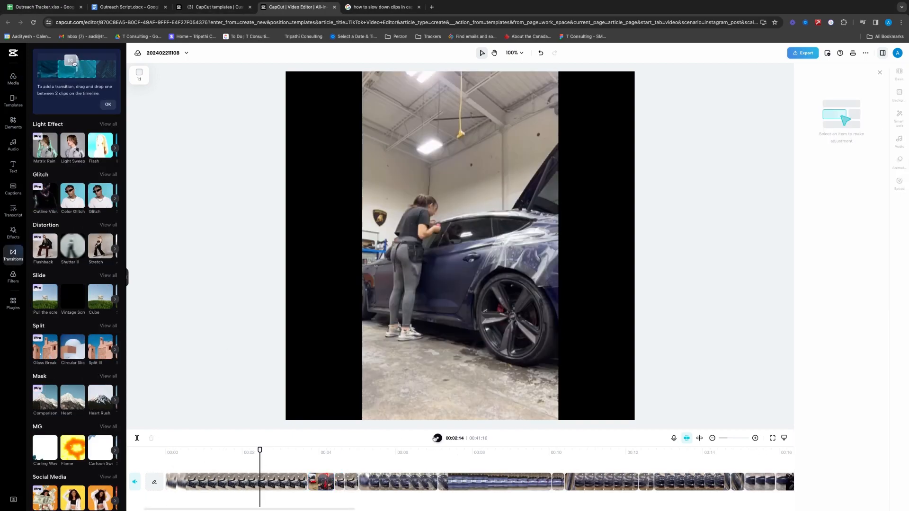
click(437, 438)
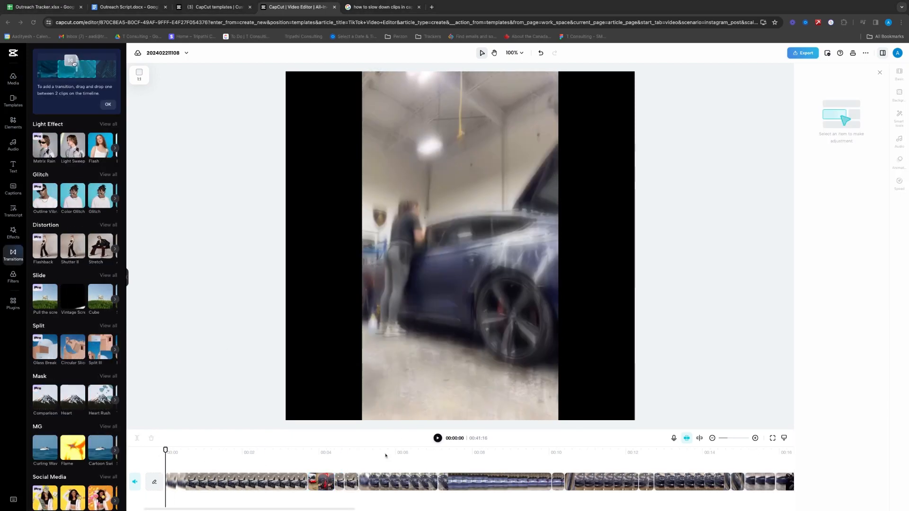